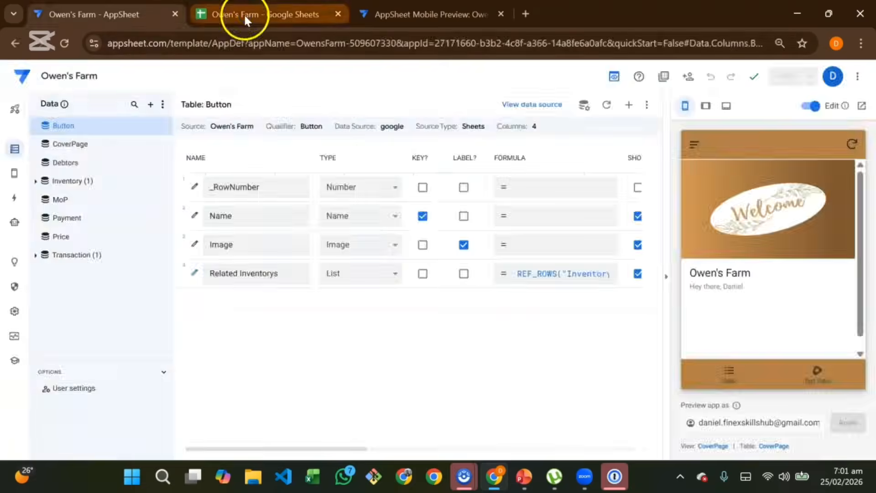
Switch to the Owen's Farm spreadsheet in Google Sheets and add a new sheet named New button.
{"action": "left_click", "coordinate": [243, 13]}
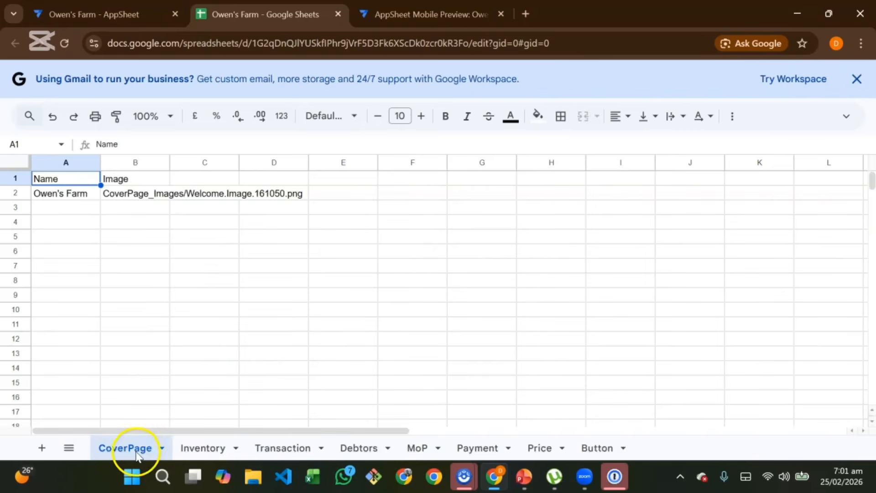
{"action": "left_click", "coordinate": [588, 448]}
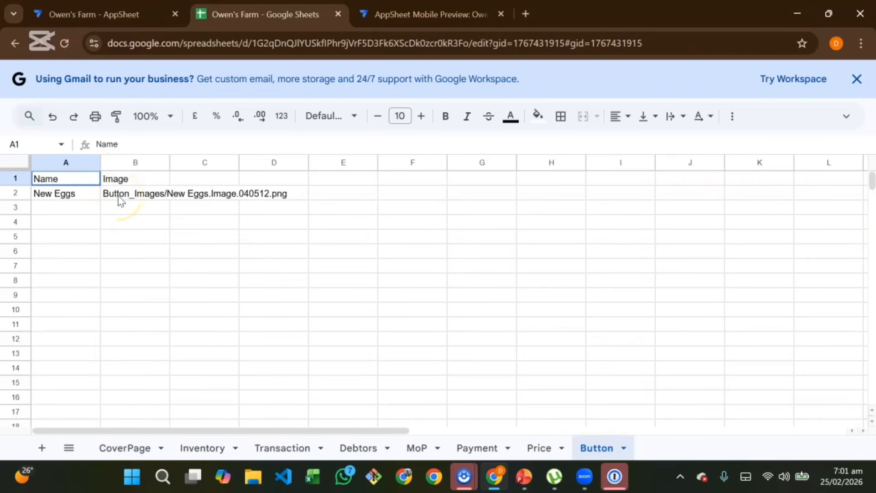
{"action": "left_click", "coordinate": [42, 448]}
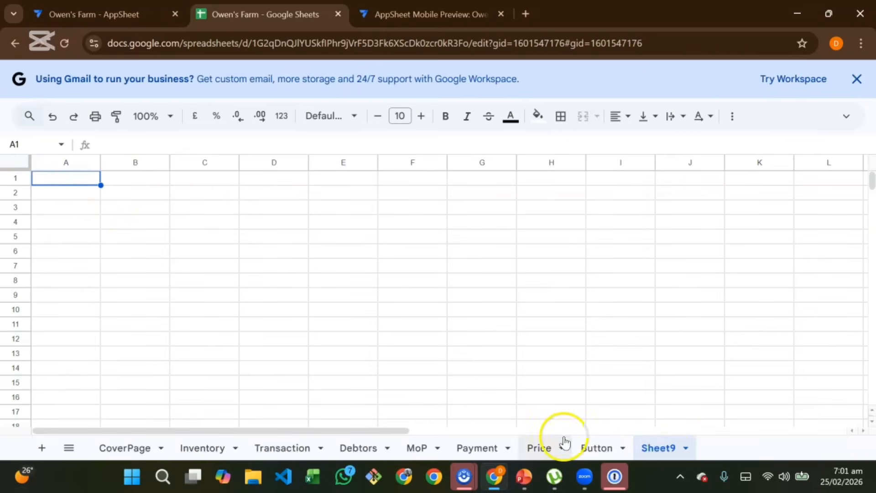
{"action": "double_click", "coordinate": [665, 448]}
{"action": "type", "text": "N"}
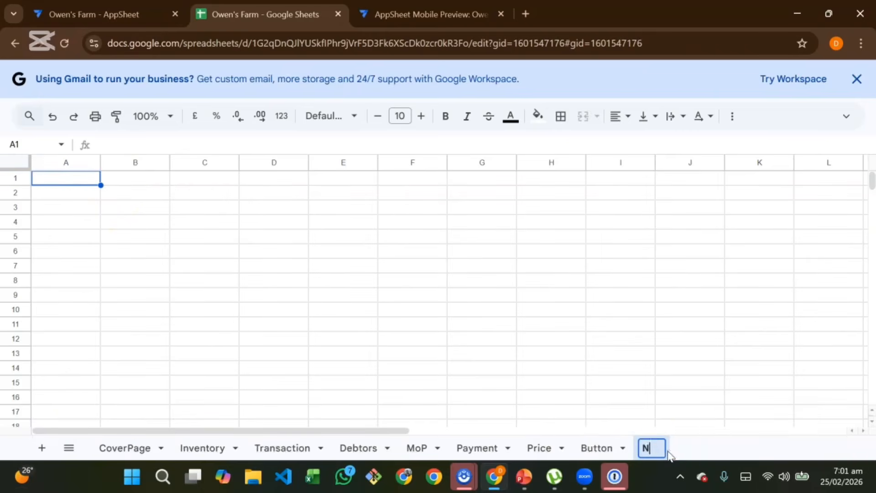
{"action": "type", "text": "ew butto"}
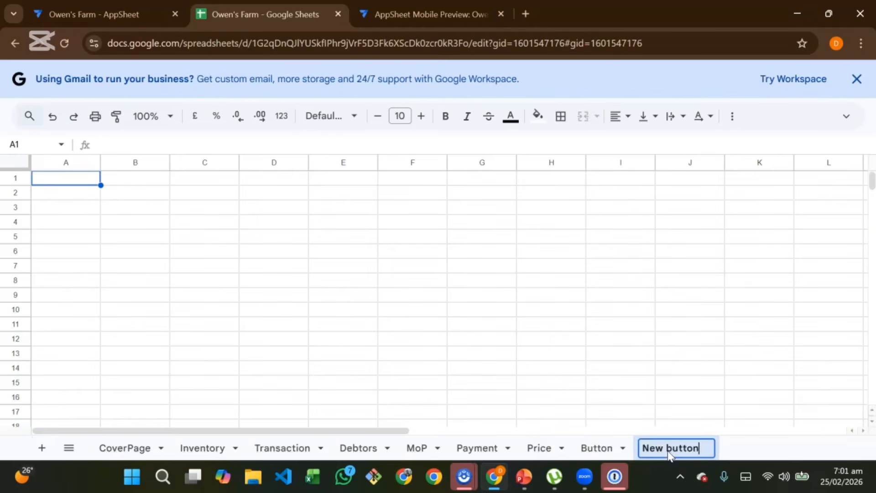
{"action": "type", "text": "n"}
{"action": "key", "text": "Return"}
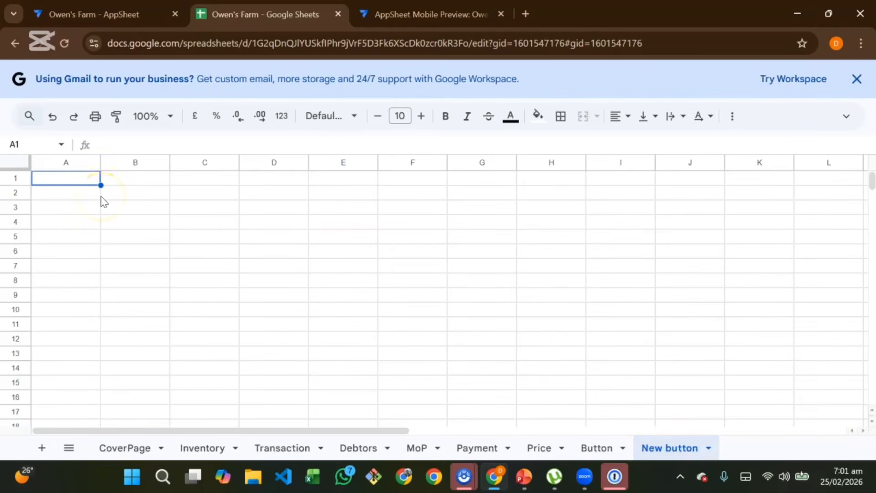
Enter the headers Name in A1 and Image in B1 of the New button sheet.
{"action": "type", "text": "Name"}
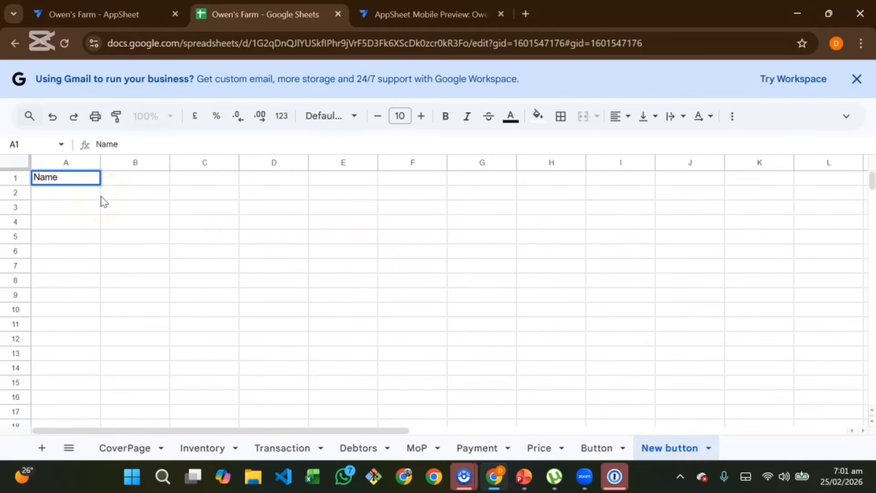
{"action": "key", "text": "Tab"}
{"action": "type", "text": "IMag"}
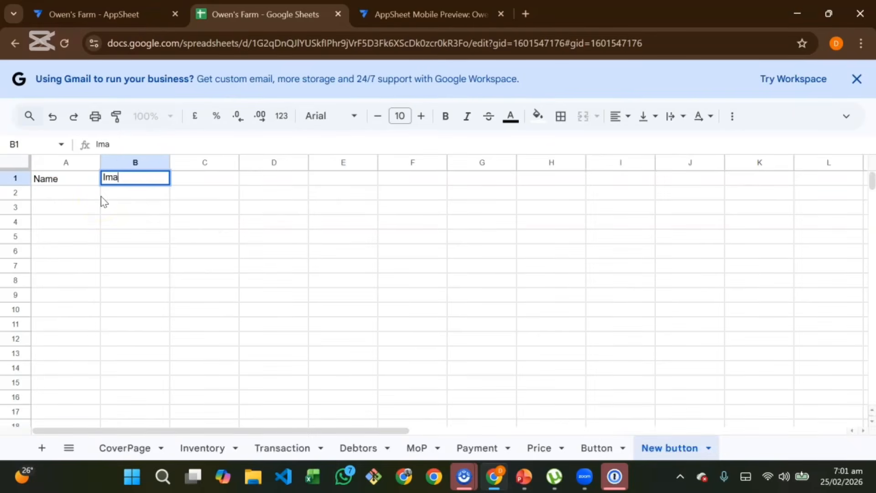
{"action": "type", "text": "ge"}
{"action": "key", "text": "Return"}
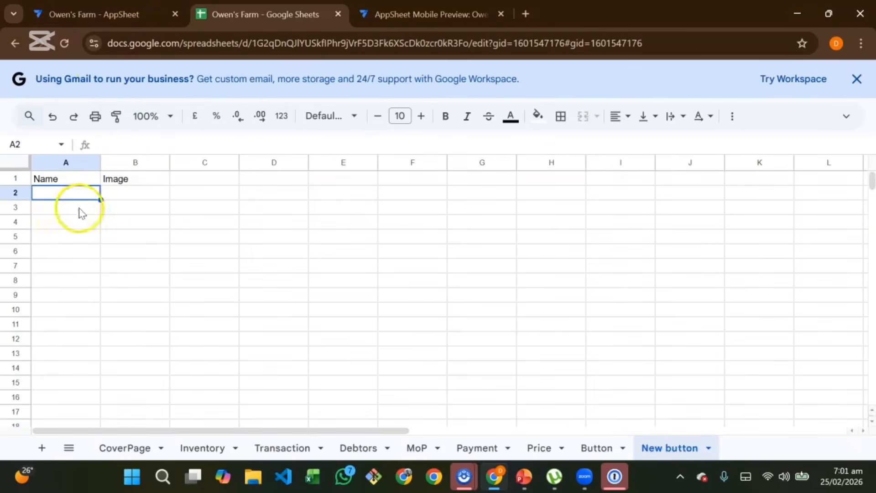
Switch to AppSheet and add the New button table from the Owen's Farm Google Sheets file as app data.
{"action": "left_click", "coordinate": [107, 21]}
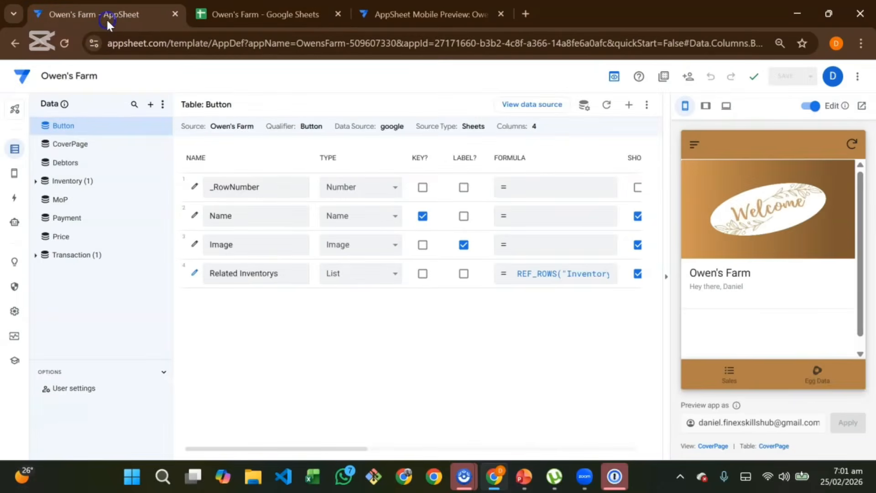
{"action": "left_click", "coordinate": [150, 106]}
{"action": "left_click", "coordinate": [347, 179]}
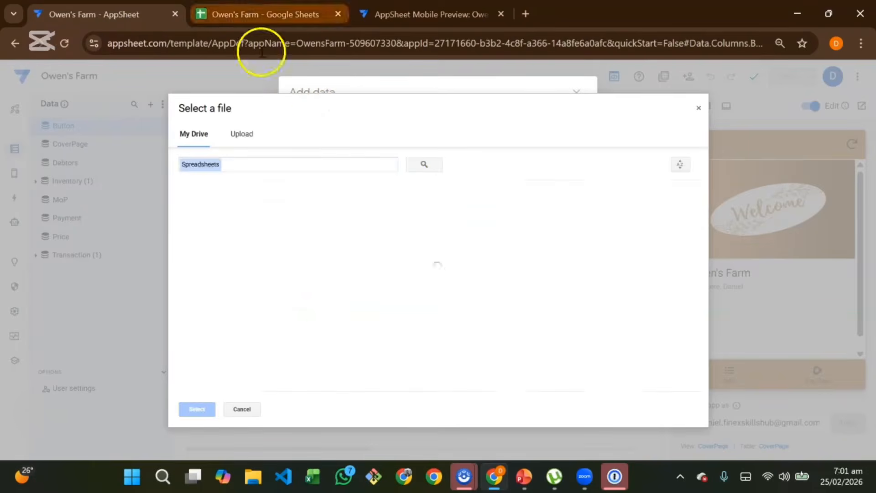
{"action": "left_click", "coordinate": [244, 167]}
{"action": "type", "text": "owen"}
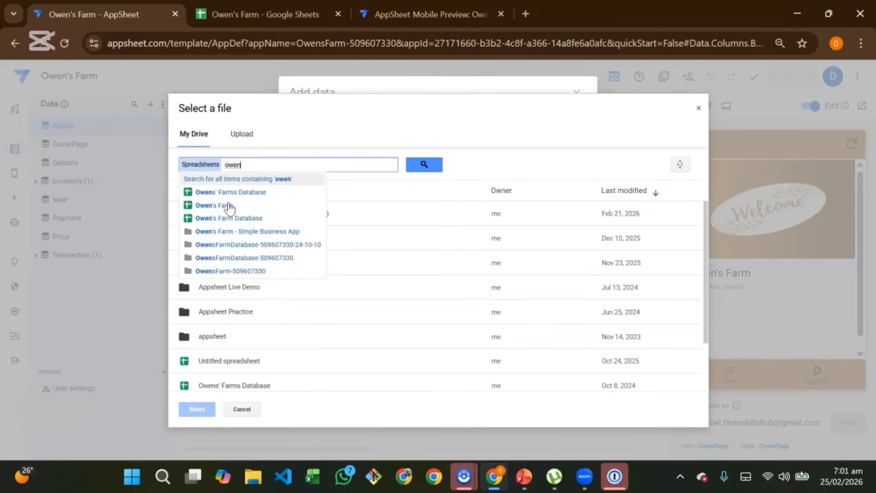
{"action": "left_click", "coordinate": [223, 204]}
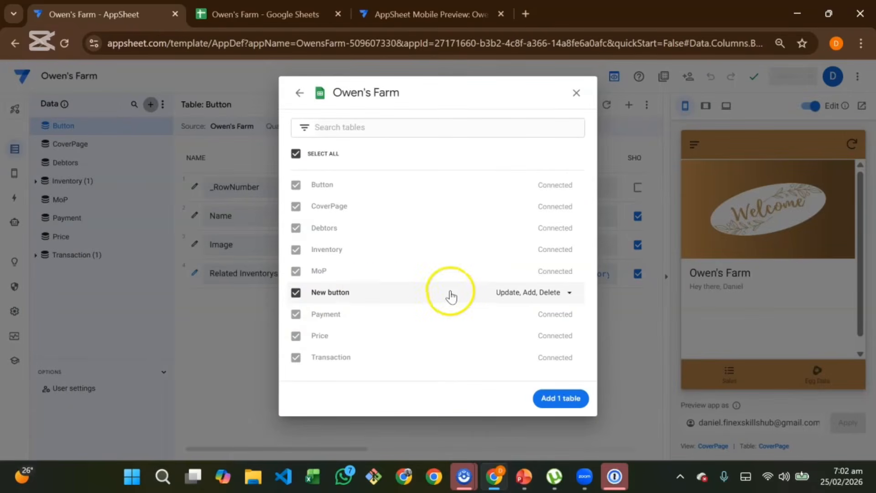
{"action": "left_click", "coordinate": [560, 399]}
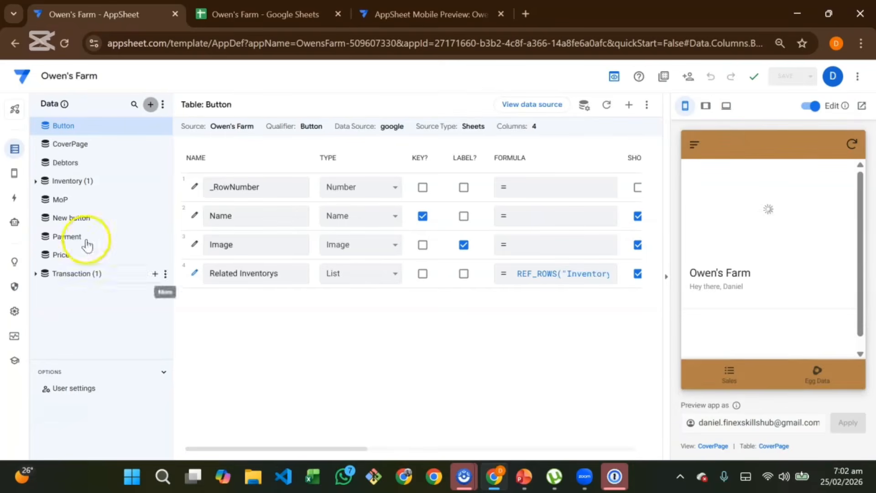
Open the system-generated New button_Detail view and show it in the app preview.
{"action": "left_click", "coordinate": [14, 173]}
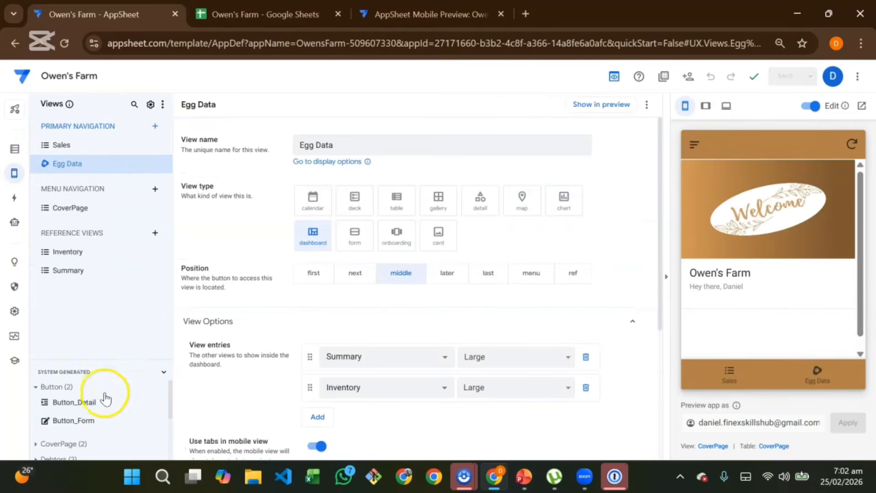
{"action": "left_click_drag", "start_coordinate": [97, 360], "coordinate": [110, 234]}
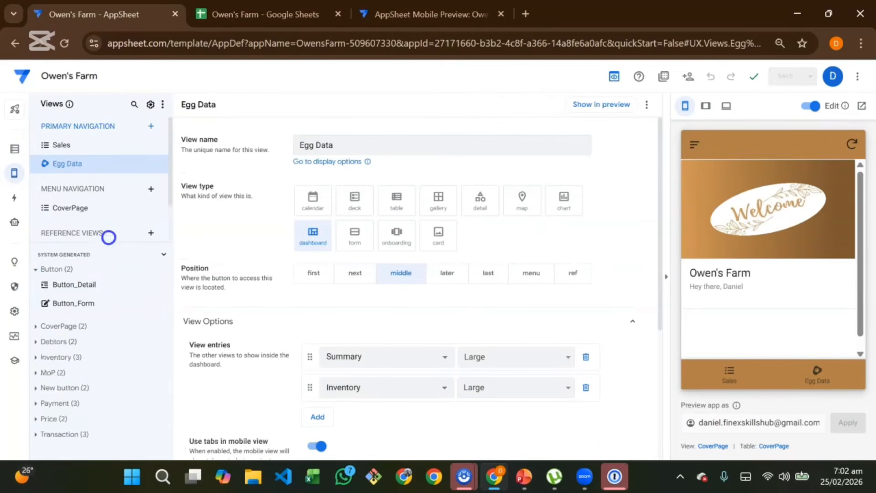
{"action": "left_click", "coordinate": [79, 377]}
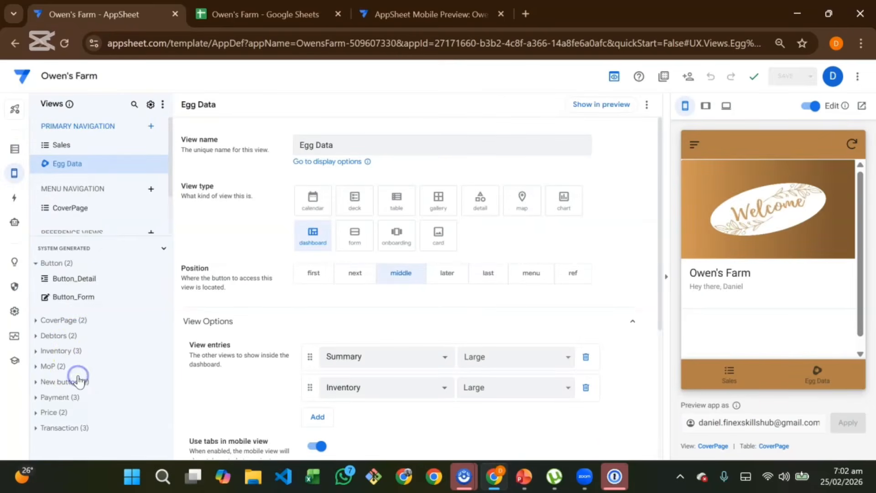
{"action": "left_click", "coordinate": [90, 384]}
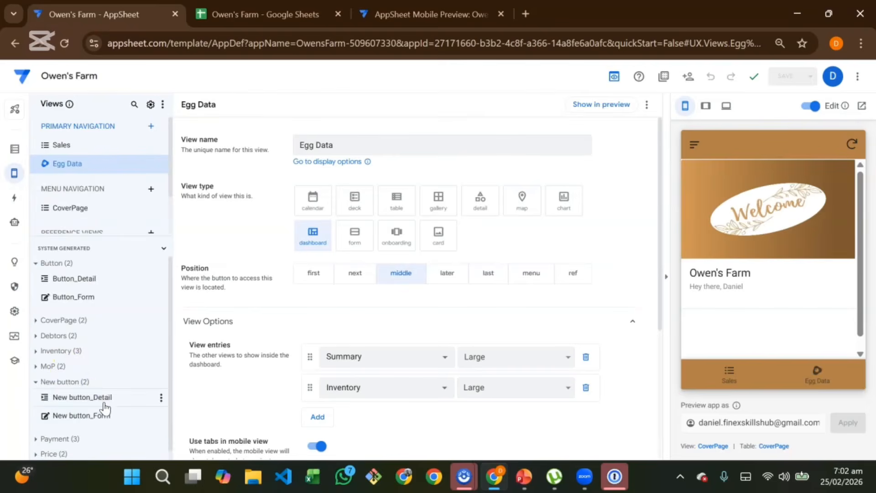
{"action": "left_click", "coordinate": [103, 402]}
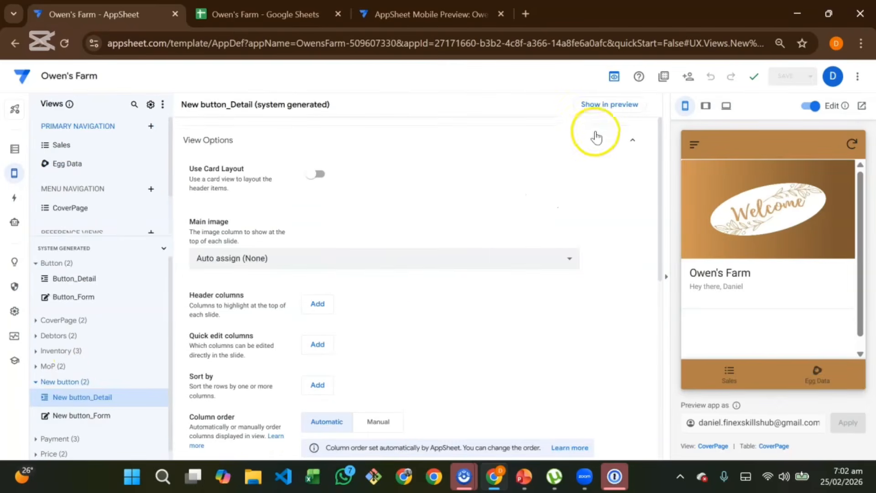
{"action": "left_click", "coordinate": [603, 108]}
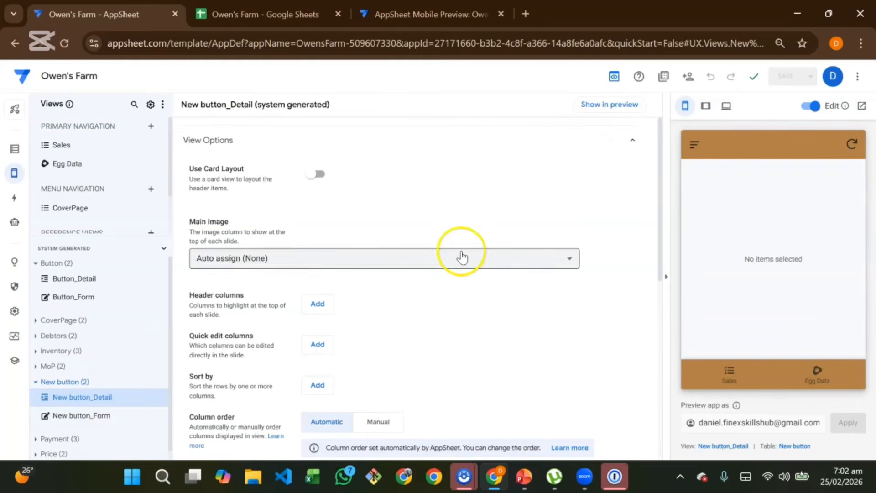
Switch to the Google Sheets spreadsheet and enter New Egg button in cell A2 of the New button sheet.
{"action": "left_click", "coordinate": [282, 15]}
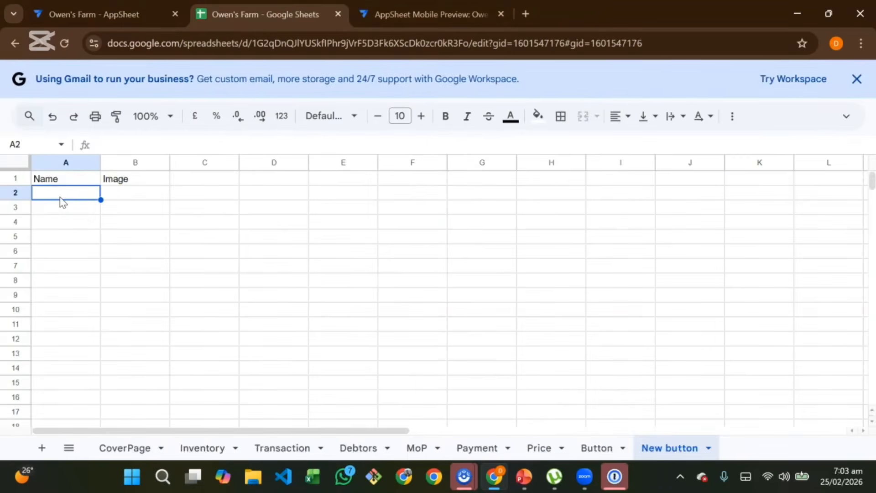
{"action": "type", "text": "New Eg"}
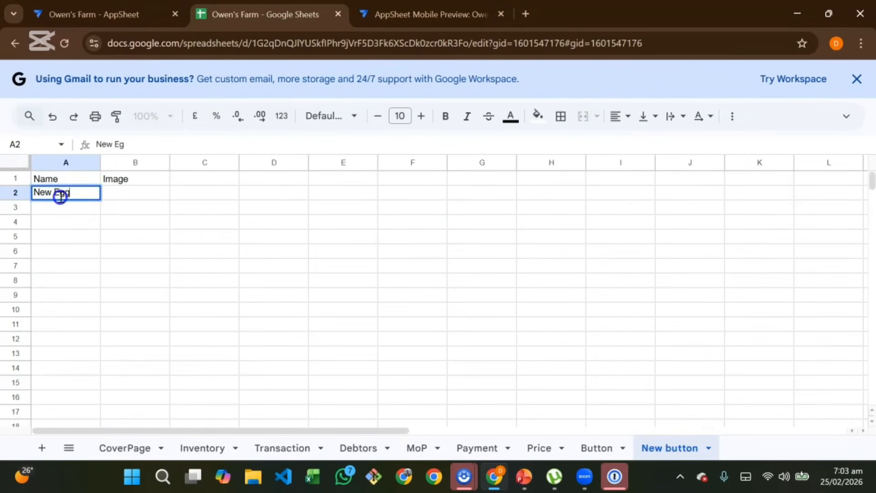
{"action": "type", "text": "g button"}
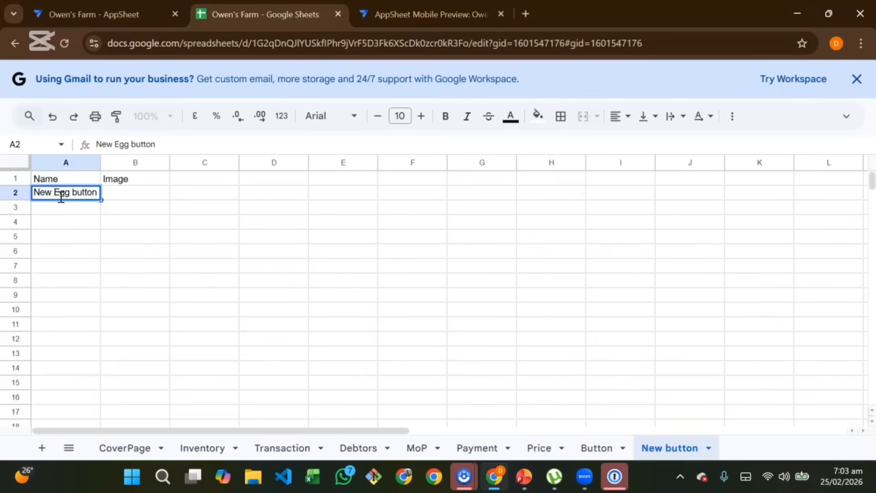
{"action": "key", "text": "ctrl+a"}
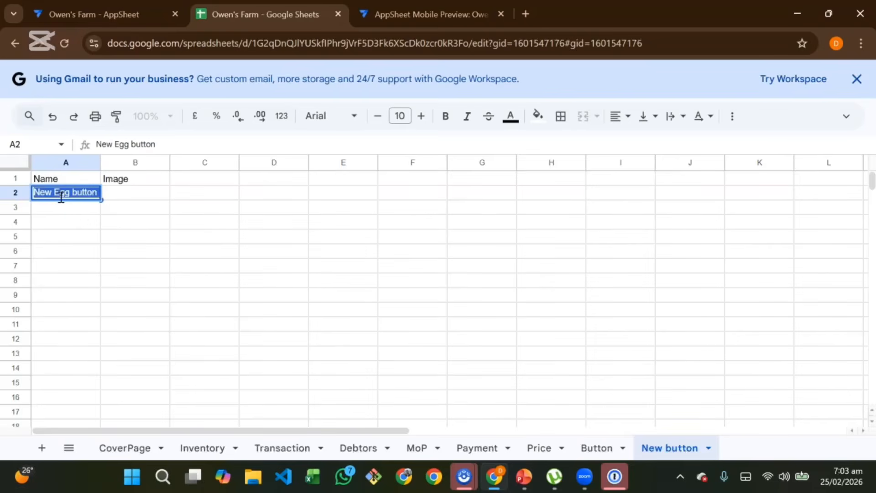
{"action": "left_click", "coordinate": [91, 196]}
{"action": "left_click", "coordinate": [119, 198]}
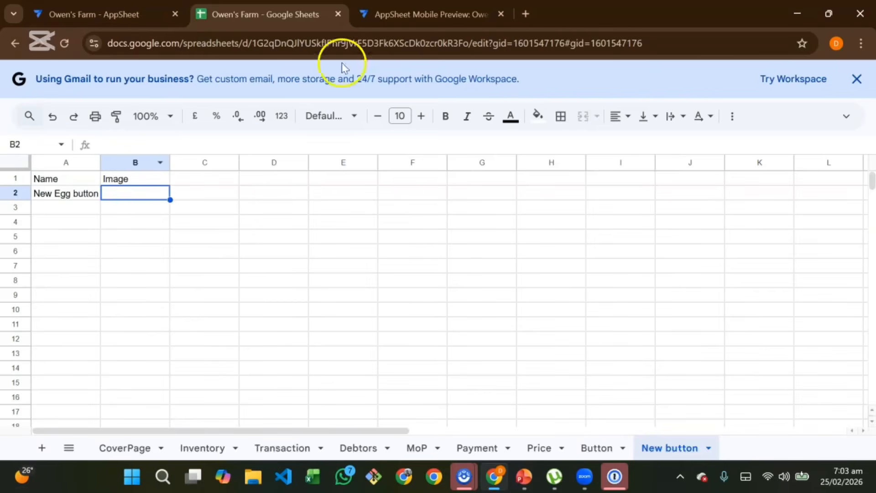
Switch to AppSheet, sync the app preview and open the New Egg button record for editing.
{"action": "left_click", "coordinate": [108, 23]}
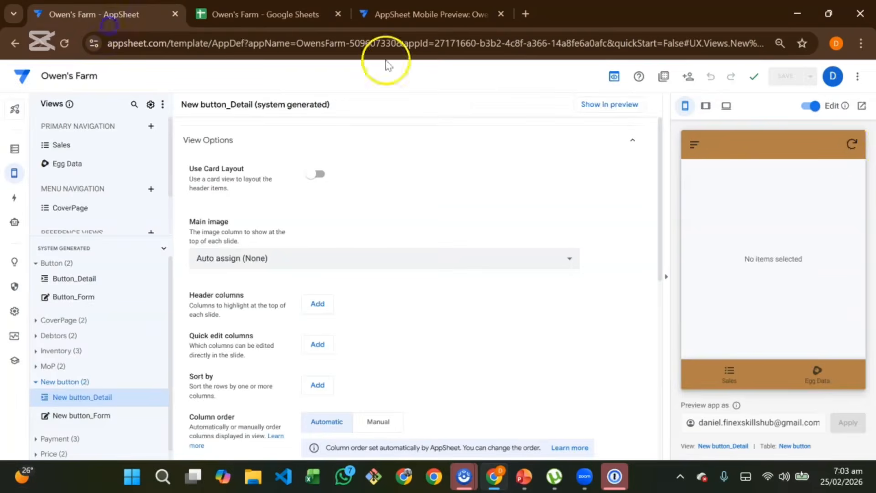
{"action": "left_click", "coordinate": [851, 146]}
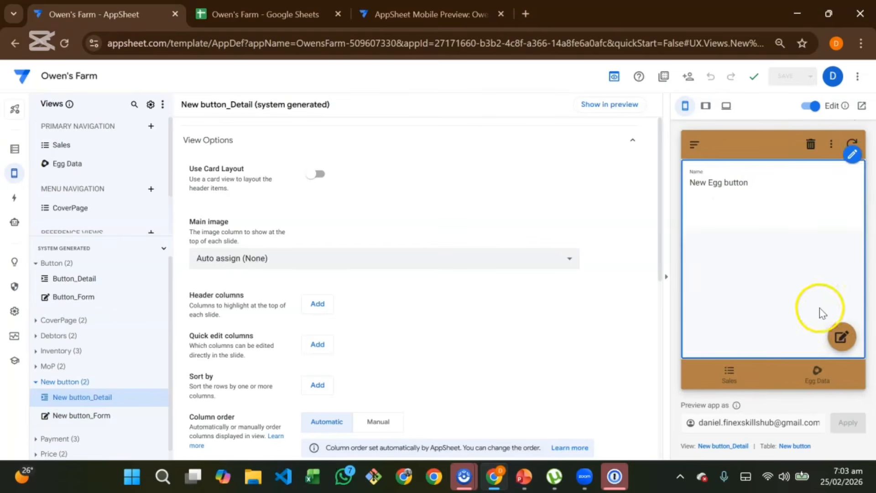
{"action": "left_click", "coordinate": [838, 333]}
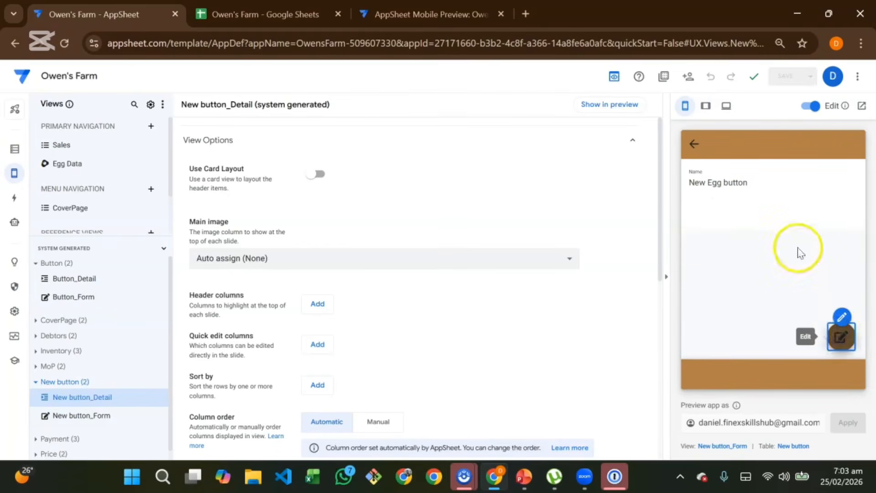
Upload EGGButton.png from the Desktop as the record's image and save the record.
{"action": "left_click", "coordinate": [774, 259]}
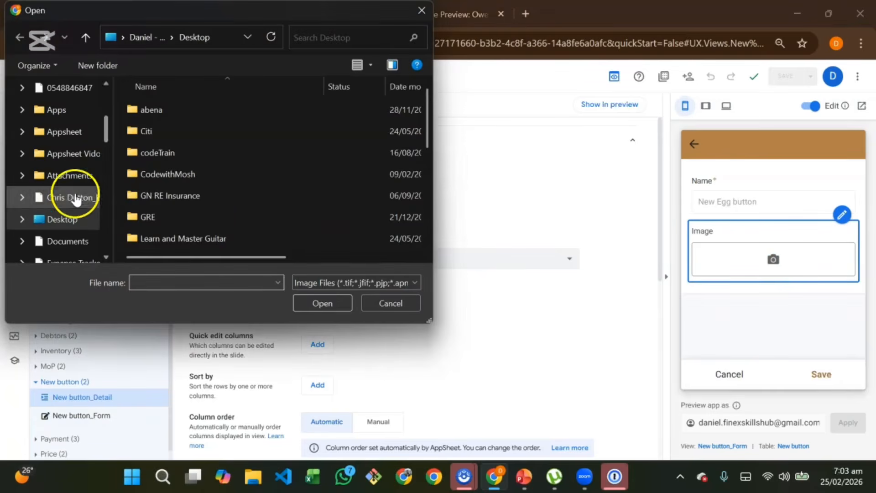
{"action": "left_click", "coordinate": [64, 220]}
{"action": "scroll", "coordinate": [211, 191], "scroll_direction": "down", "scroll_amount": 5}
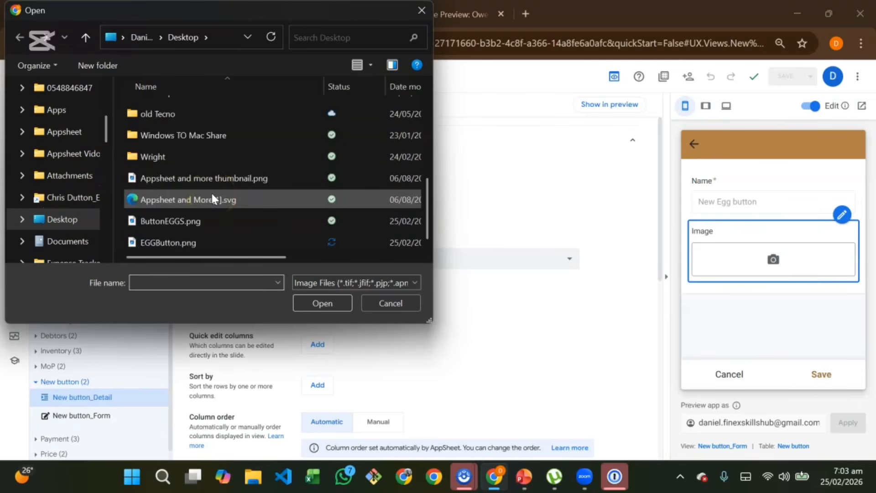
{"action": "left_click", "coordinate": [190, 241]}
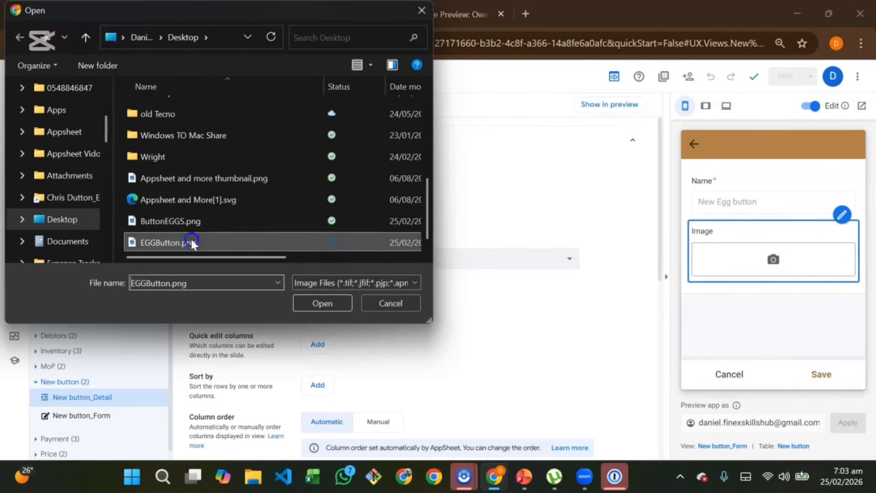
{"action": "left_click", "coordinate": [312, 304]}
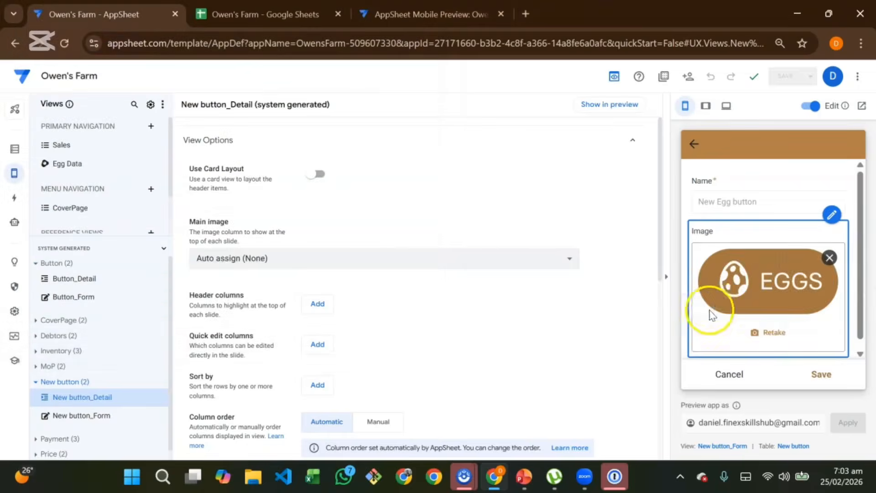
{"action": "left_click", "coordinate": [821, 371]}
Open the app's data tables and bring up the Egg Data view in the app preview.
{"action": "left_click", "coordinate": [739, 377]}
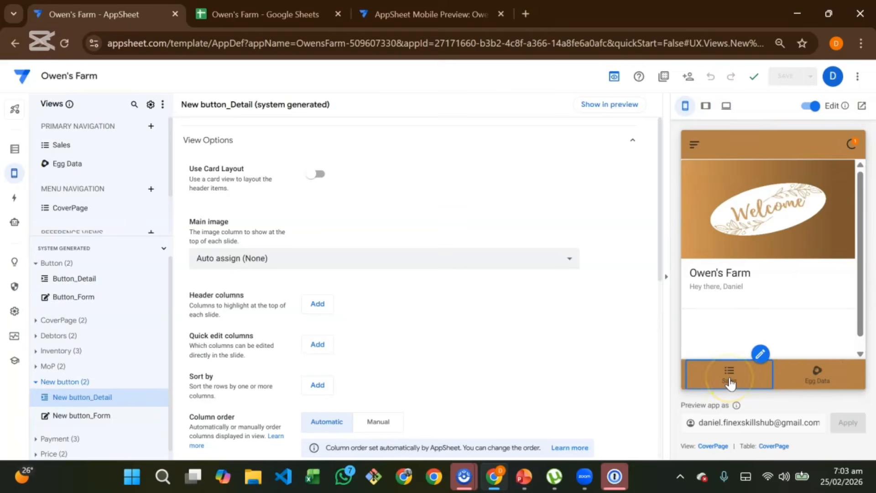
{"action": "left_click", "coordinate": [16, 152]}
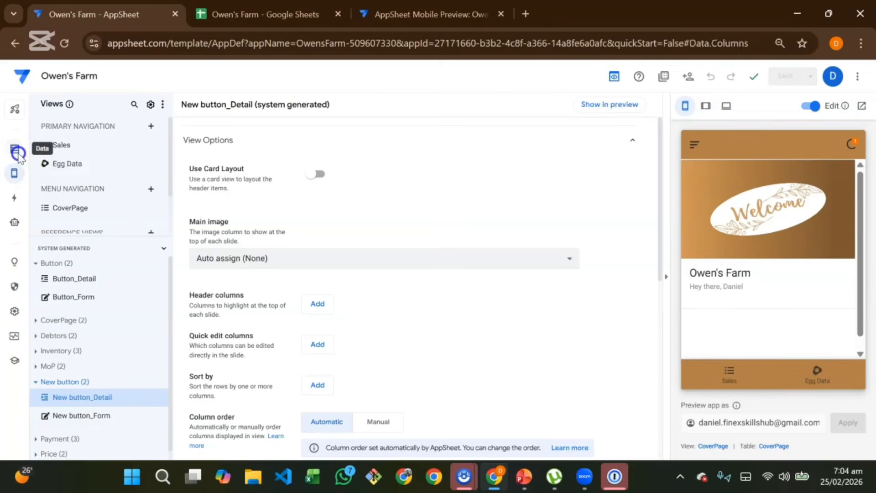
{"action": "left_click", "coordinate": [819, 373]}
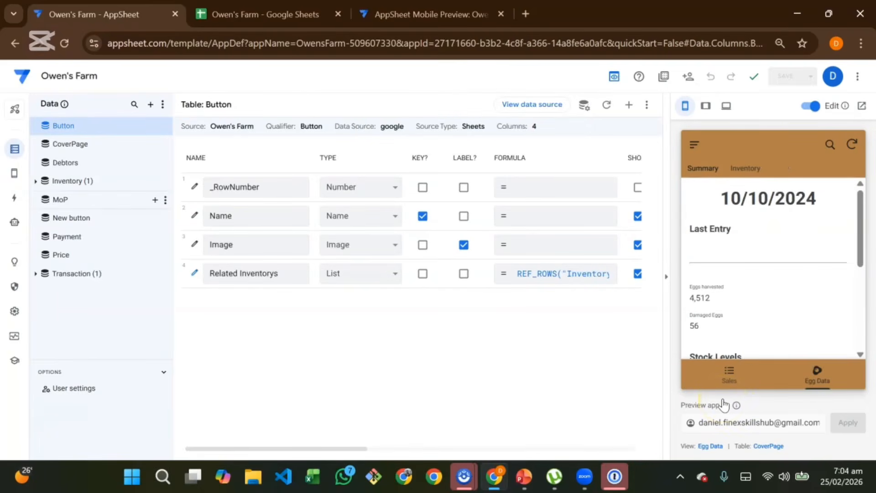
Add a virtual column named Egg Button to the Inventory table.
{"action": "double_click", "coordinate": [70, 182]}
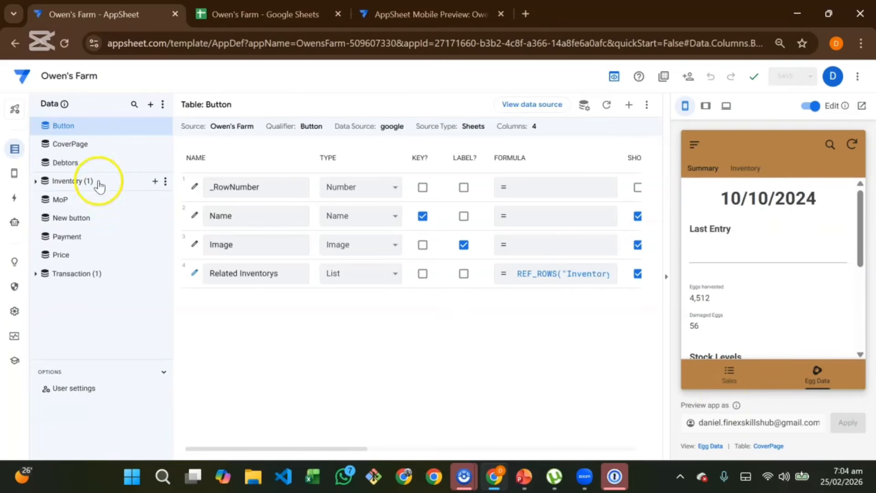
{"action": "left_click", "coordinate": [109, 177]}
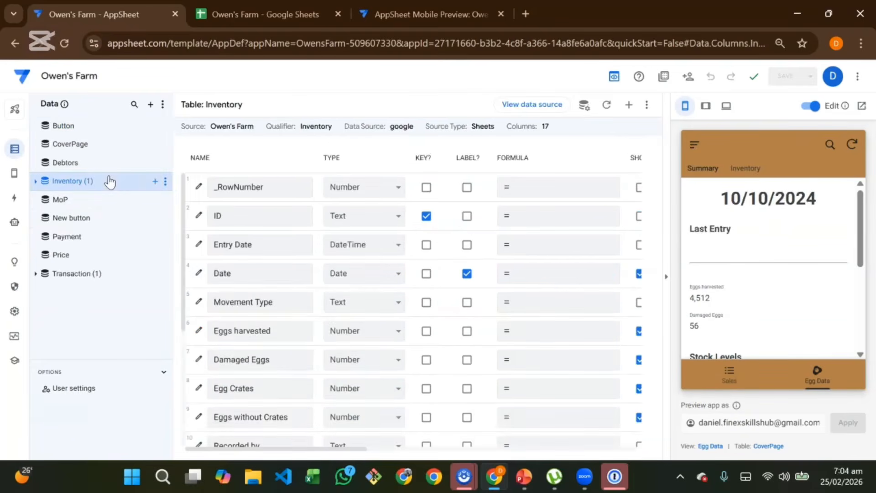
{"action": "scroll", "coordinate": [303, 414], "scroll_direction": "down", "scroll_amount": 5}
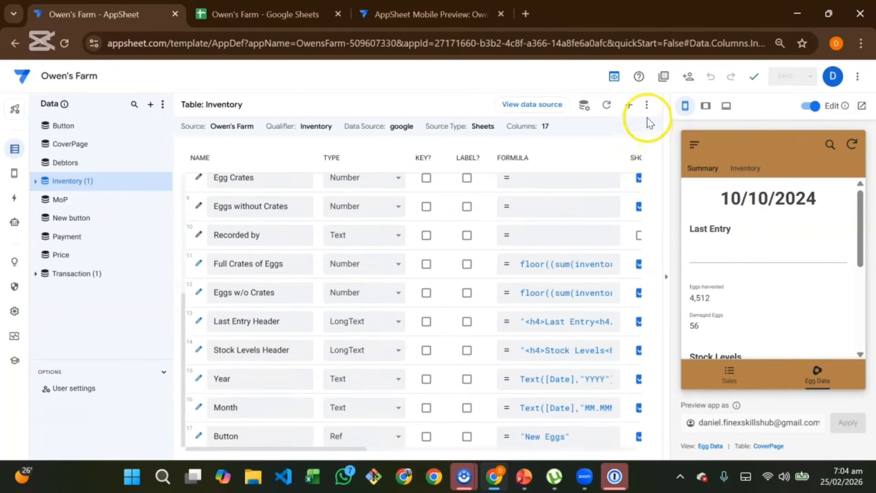
{"action": "left_click", "coordinate": [628, 105]}
{"action": "left_click", "coordinate": [446, 162]}
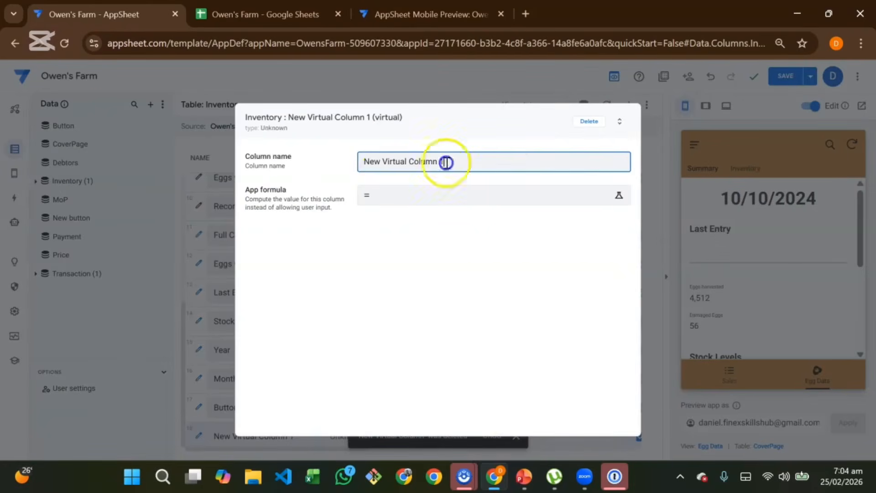
{"action": "key", "text": "ctrl+a"}
{"action": "key", "text": "BackSpace"}
{"action": "left_click", "coordinate": [281, 177]}
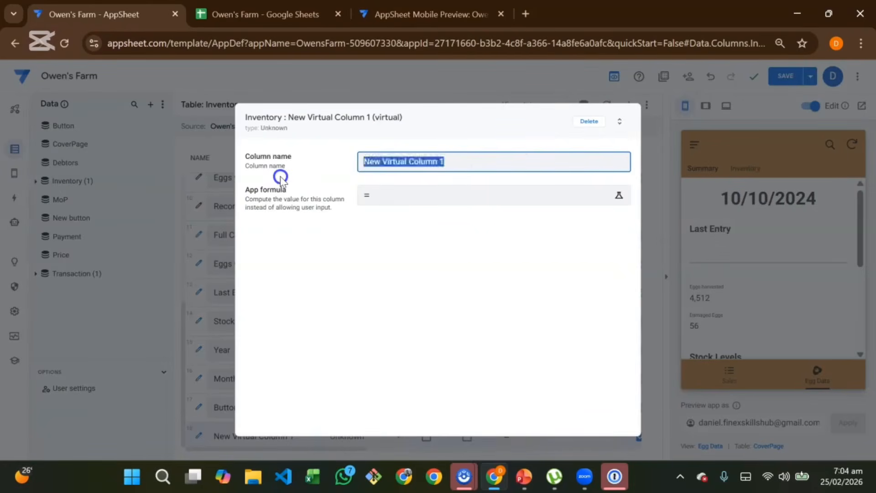
{"action": "type", "text": "Egg Button"}
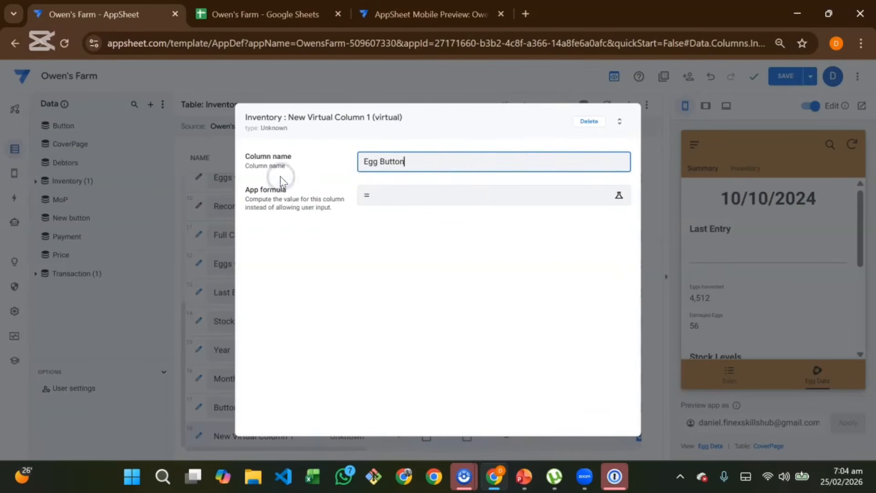
Set the Egg Button column's app formula to "New Egg button" and save the expression.
{"action": "left_click", "coordinate": [407, 200]}
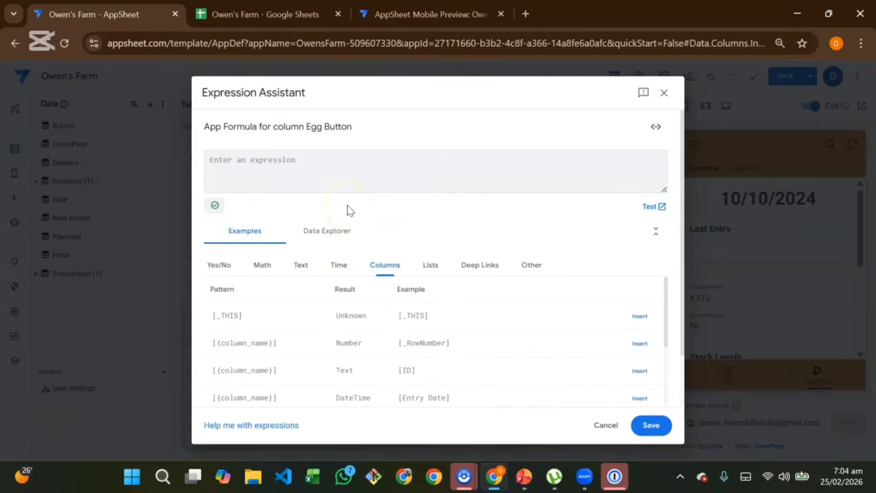
{"action": "type", "text": "\"New Egg button"}
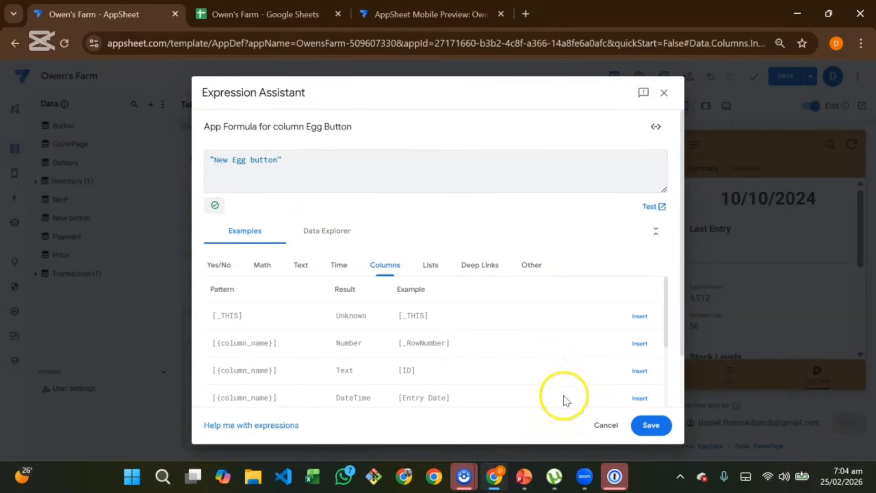
{"action": "left_click", "coordinate": [652, 427]}
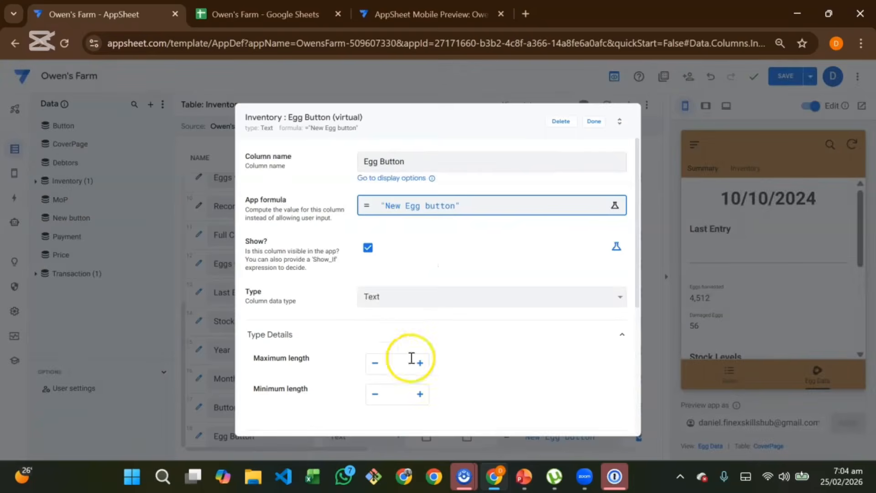
Make the Egg Button column a Ref with New button as its source table and finish the column setup.
{"action": "left_click", "coordinate": [398, 302]}
{"action": "key", "text": "r"}
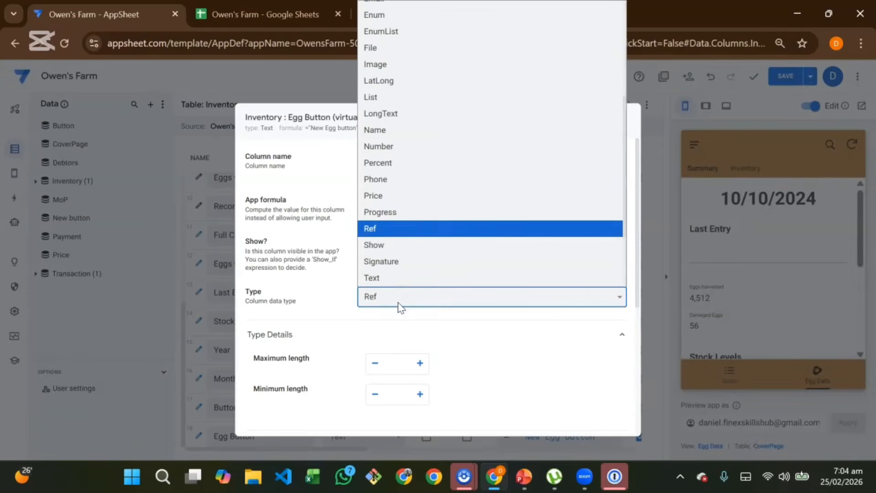
{"action": "key", "text": "Return"}
{"action": "left_click", "coordinate": [408, 370]}
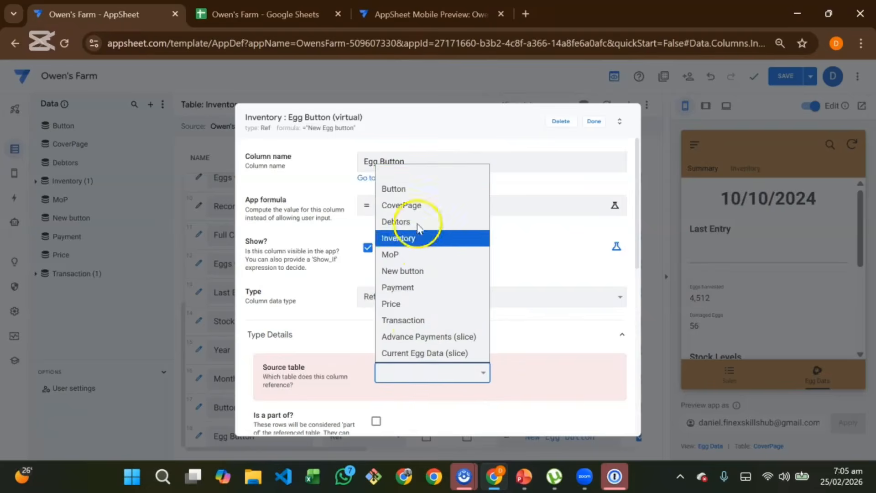
{"action": "left_click", "coordinate": [402, 270]}
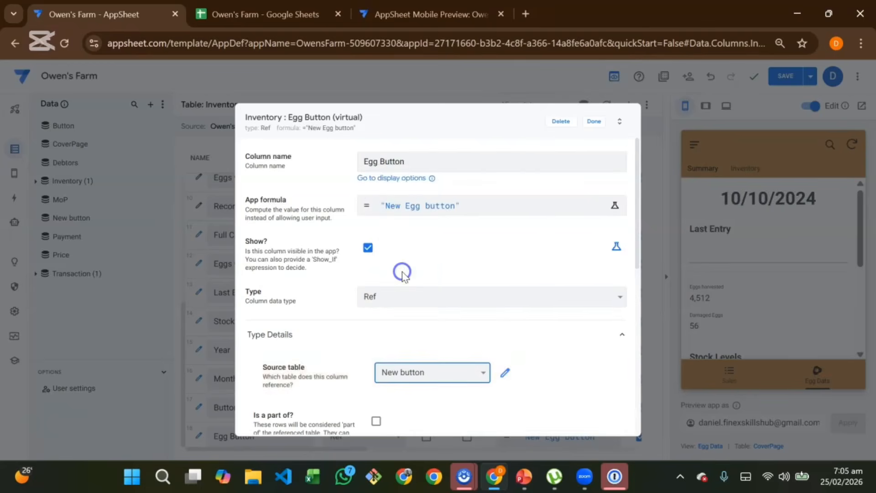
{"action": "left_click", "coordinate": [594, 120]}
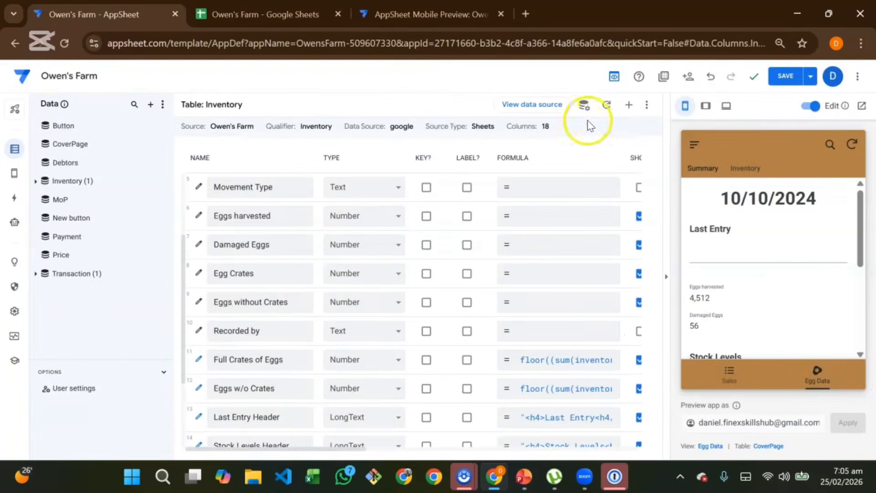
Add the Egg Button column after Button in the manual column order of the Summary view.
{"action": "scroll", "coordinate": [812, 281], "scroll_direction": "down", "scroll_amount": 5}
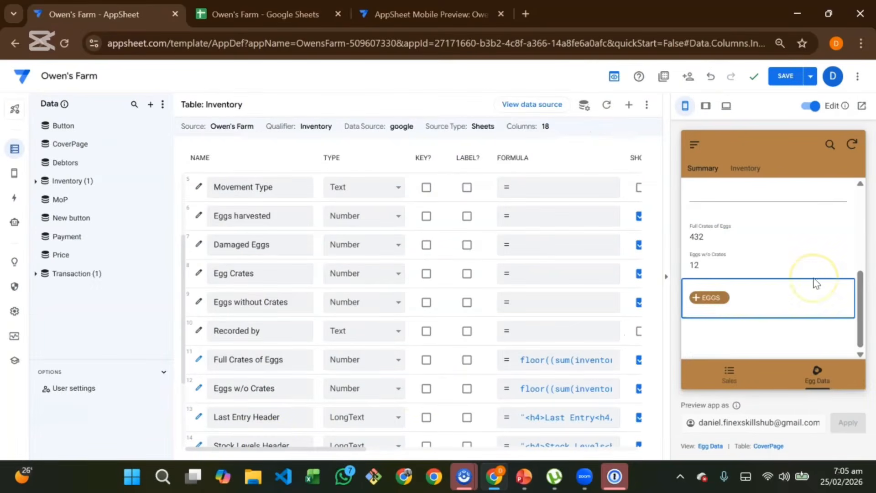
{"action": "left_click", "coordinate": [14, 174]}
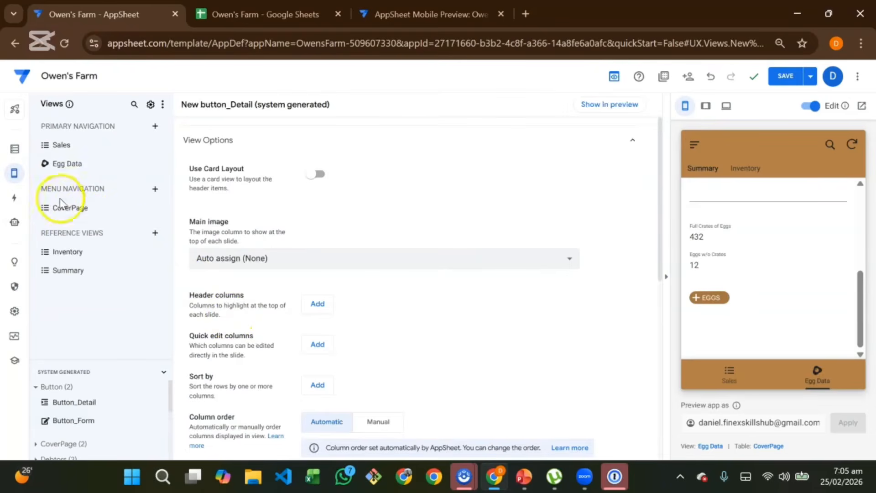
{"action": "left_click", "coordinate": [72, 272]}
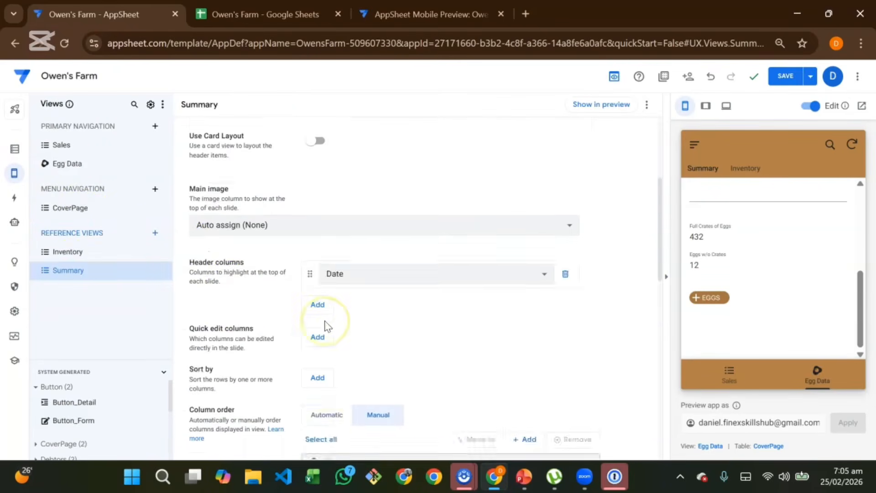
{"action": "scroll", "coordinate": [327, 331], "scroll_direction": "down", "scroll_amount": 5}
{"action": "scroll", "coordinate": [365, 364], "scroll_direction": "down", "scroll_amount": 2}
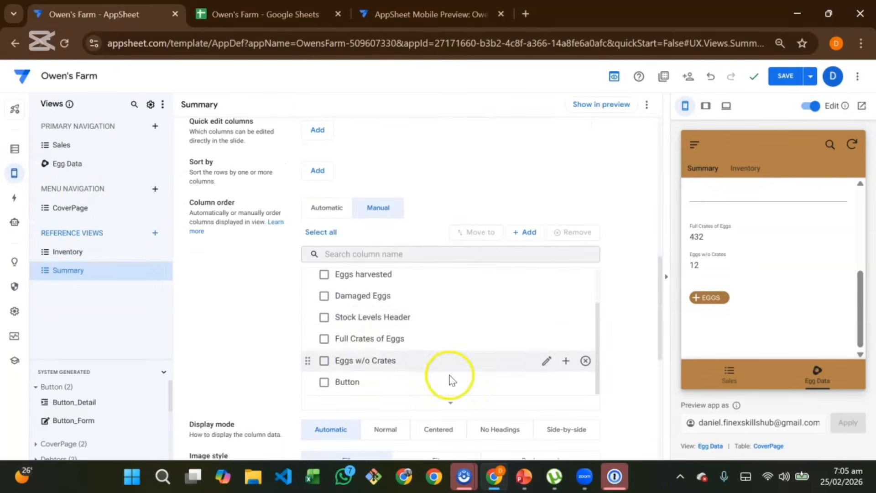
{"action": "left_click", "coordinate": [567, 383]}
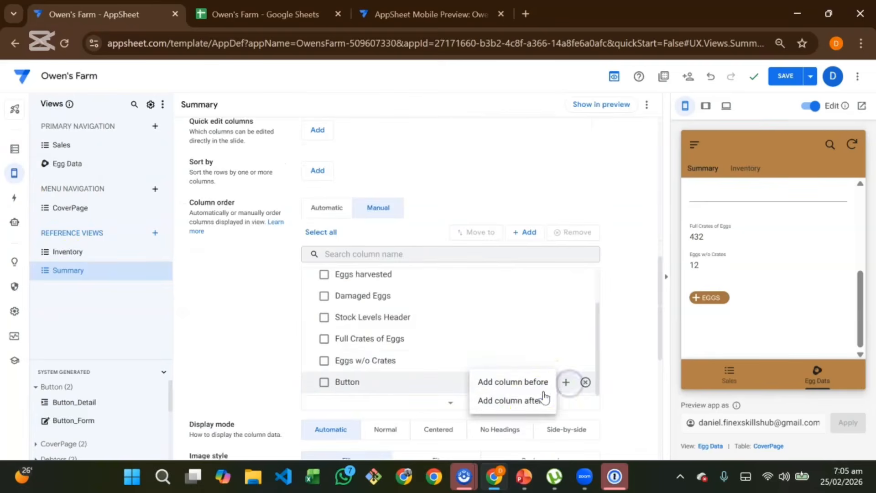
{"action": "left_click", "coordinate": [532, 398]}
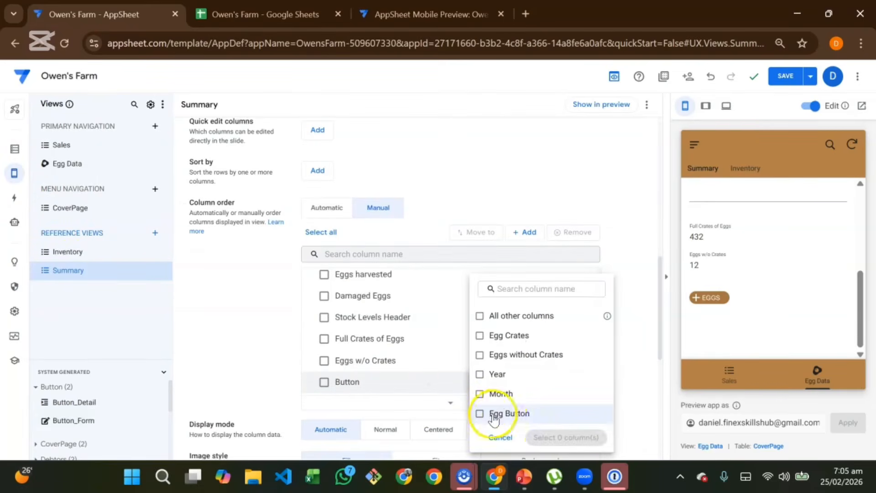
{"action": "left_click", "coordinate": [480, 413]}
{"action": "left_click", "coordinate": [566, 437]}
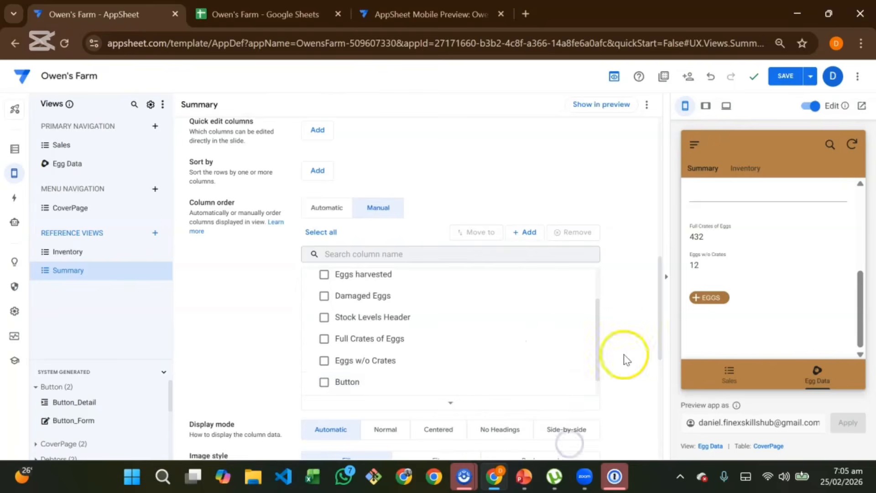
{"action": "scroll", "coordinate": [714, 309], "scroll_direction": "down", "scroll_amount": 5}
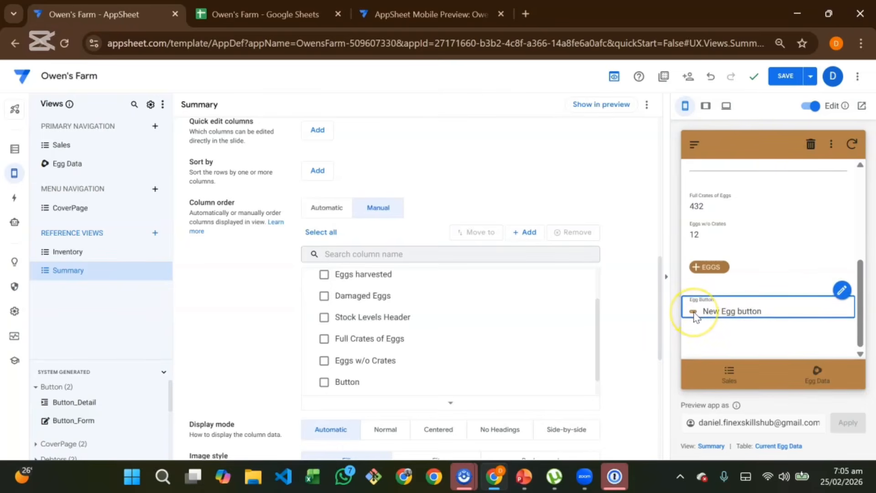
Remove the label setting from the Name column of the New button table, leaving Image as the only label.
{"action": "left_click", "coordinate": [19, 148]}
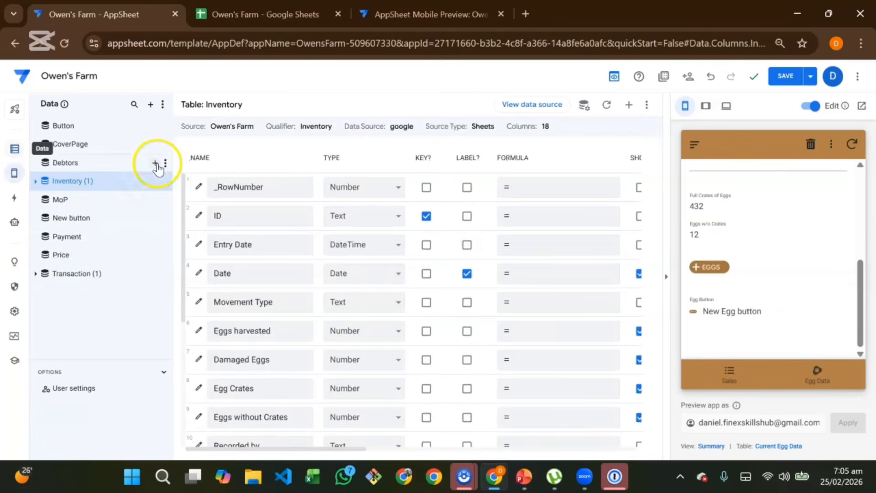
{"action": "left_click", "coordinate": [76, 220]}
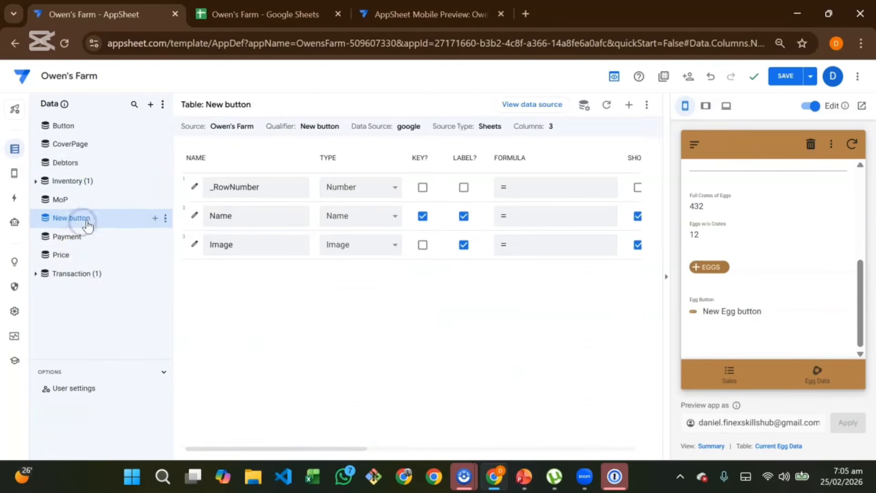
{"action": "left_click", "coordinate": [466, 218]}
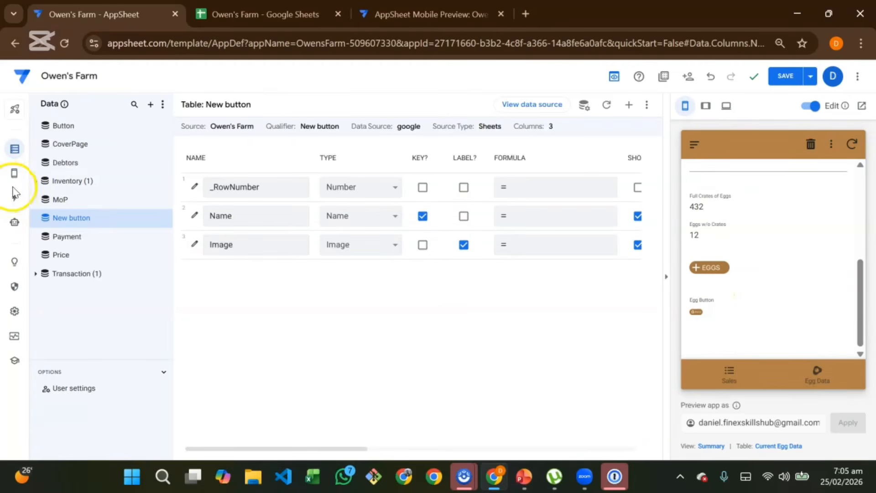
Create a new format rule for the Inventory table and name it Button for new eggs.
{"action": "mouse_move", "coordinate": [13, 193]}
{"action": "left_click", "coordinate": [59, 189]}
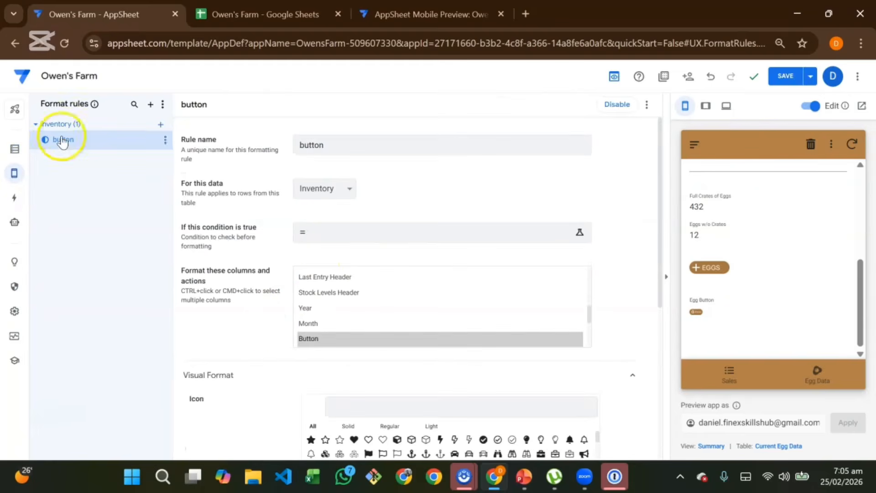
{"action": "left_click", "coordinate": [159, 126]}
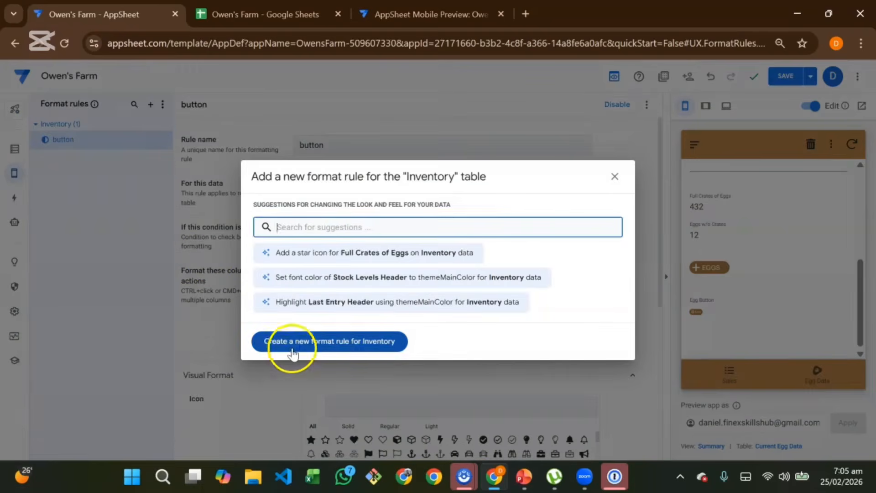
{"action": "left_click", "coordinate": [292, 353]}
{"action": "left_click", "coordinate": [371, 146]}
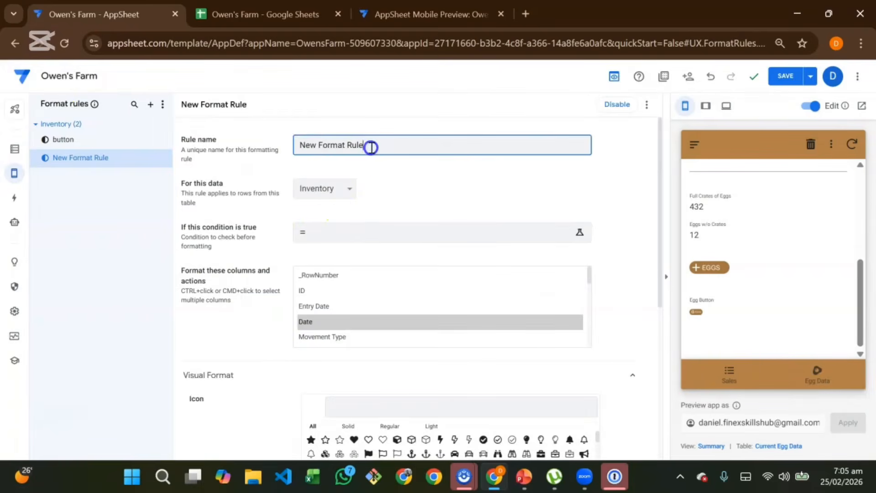
{"action": "left_click_drag", "start_coordinate": [370, 147], "coordinate": [299, 145]}
{"action": "key", "text": "BackSpace"}
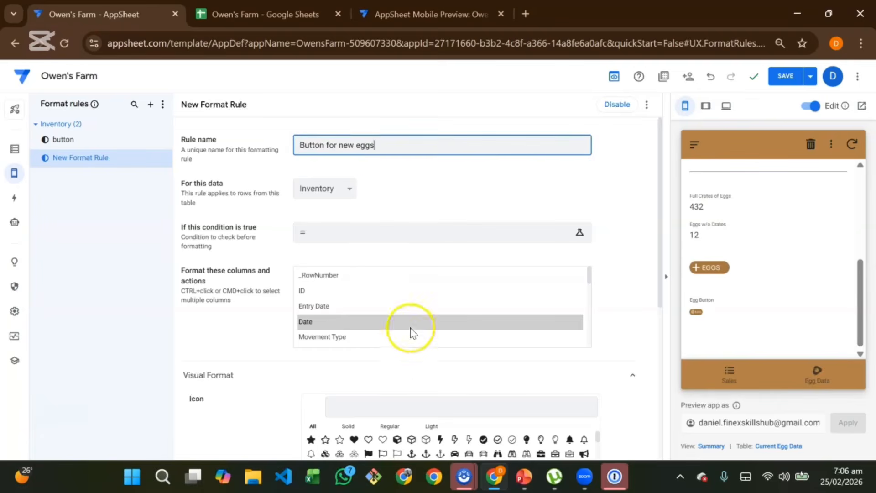
Apply the Button for new eggs format rule to the Egg Button column.
{"action": "scroll", "coordinate": [411, 328], "scroll_direction": "down", "scroll_amount": 5}
{"action": "scroll", "coordinate": [410, 330], "scroll_direction": "down", "scroll_amount": 2}
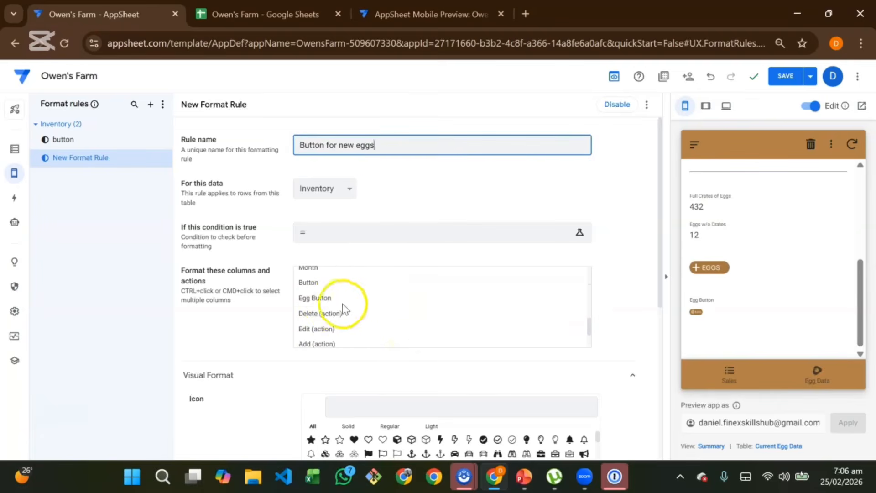
{"action": "left_click", "coordinate": [325, 303]}
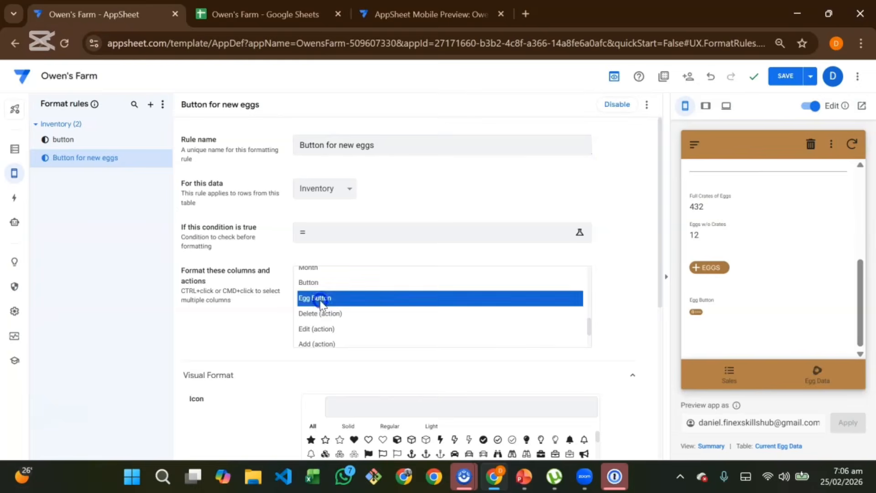
{"action": "left_click", "coordinate": [265, 322]}
Set the text size to 3 in the format rule's text format.
{"action": "scroll", "coordinate": [265, 322], "scroll_direction": "down", "scroll_amount": 5}
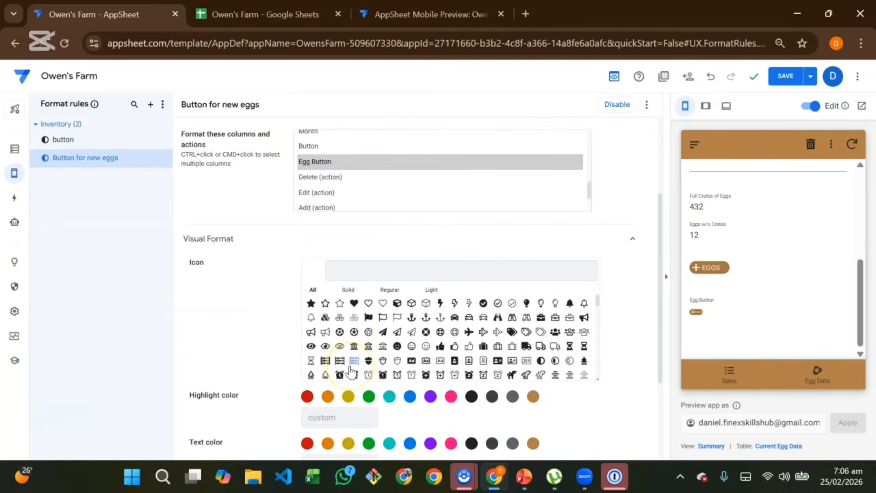
{"action": "scroll", "coordinate": [253, 359], "scroll_direction": "down", "scroll_amount": 5}
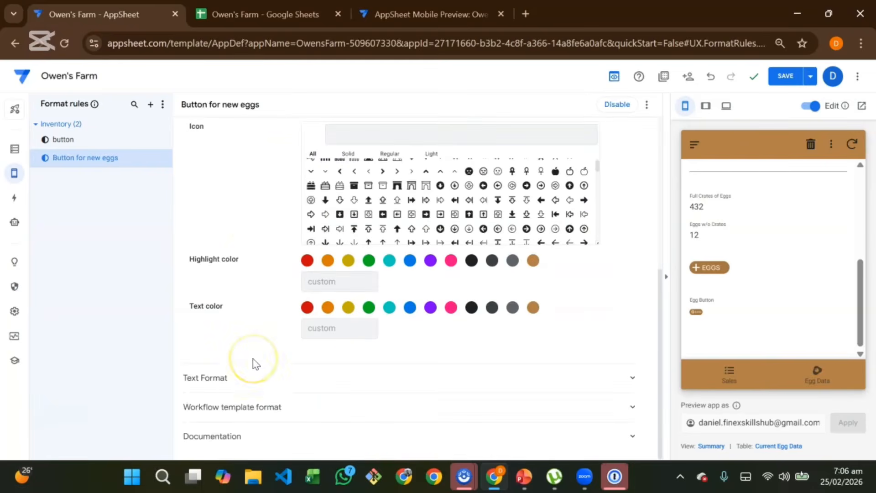
{"action": "left_click", "coordinate": [280, 377]}
{"action": "left_click", "coordinate": [355, 407]}
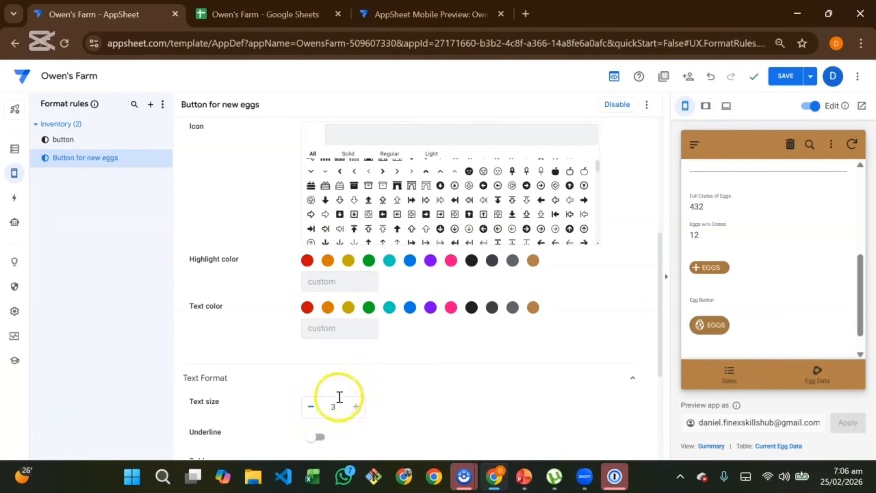
Set the Egg Button column's display name to the blank text expression " " and save the app.
{"action": "mouse_move", "coordinate": [715, 296]}
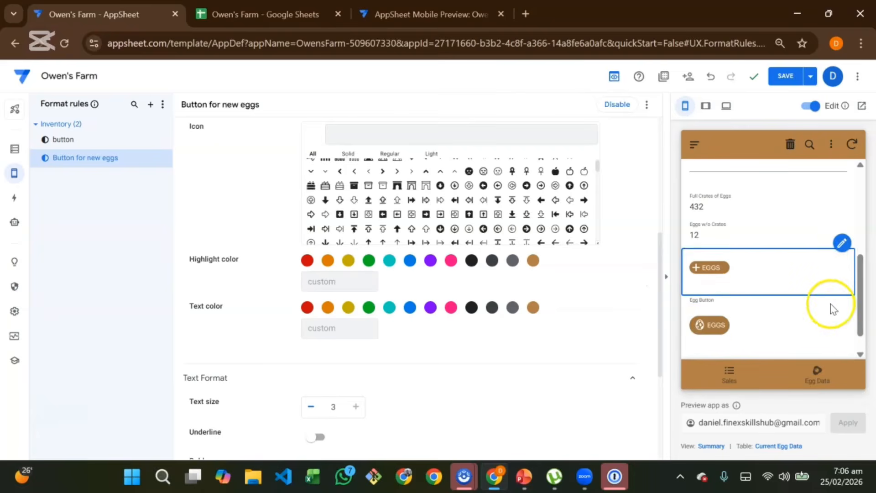
{"action": "left_click", "coordinate": [842, 290]}
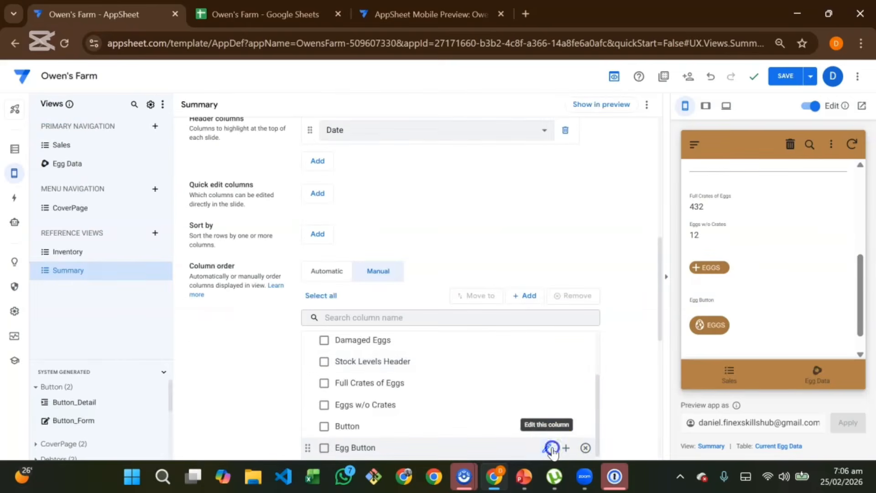
{"action": "left_click", "coordinate": [550, 448]}
{"action": "scroll", "coordinate": [470, 307], "scroll_direction": "down", "scroll_amount": 7}
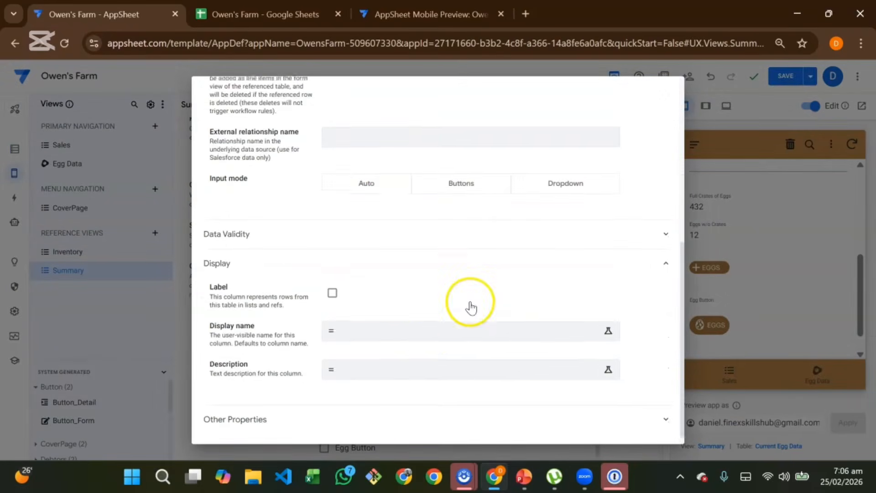
{"action": "left_click", "coordinate": [410, 328]}
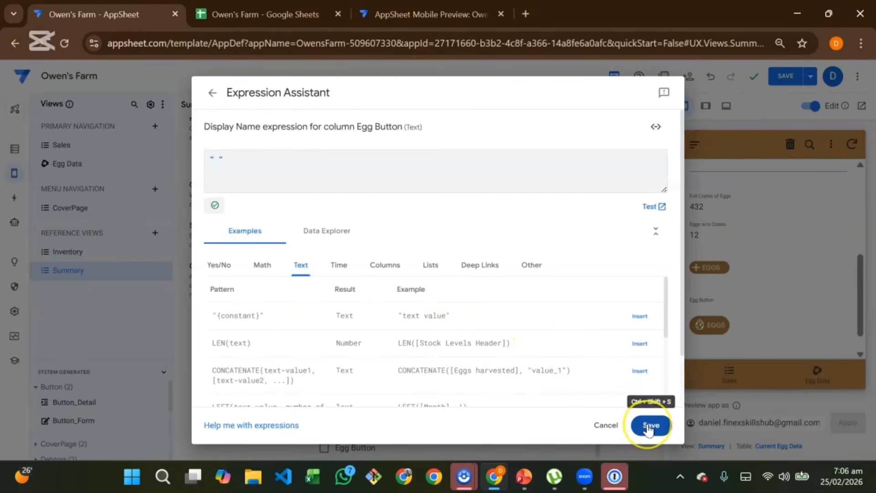
{"action": "left_click", "coordinate": [648, 427]}
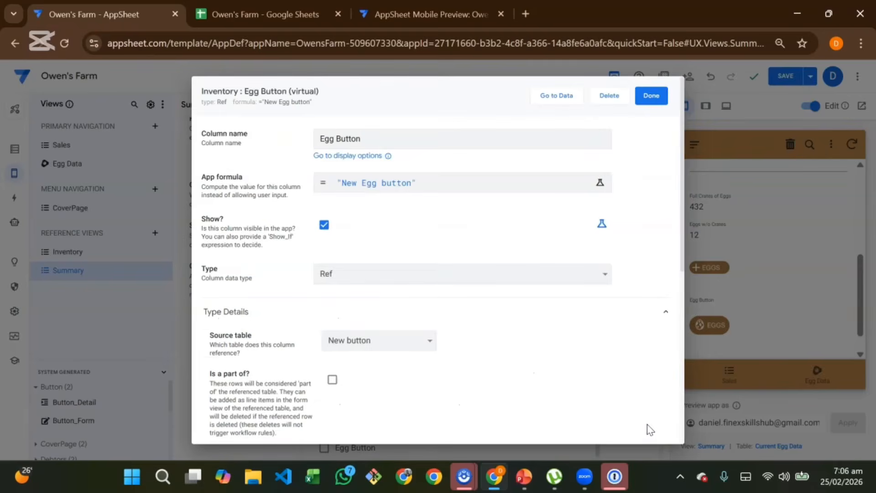
{"action": "left_click", "coordinate": [649, 94]}
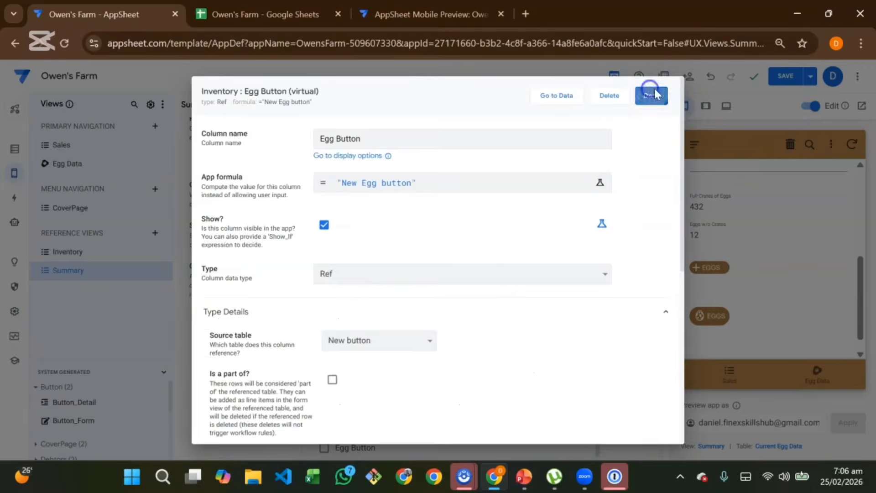
{"action": "left_click", "coordinate": [783, 82]}
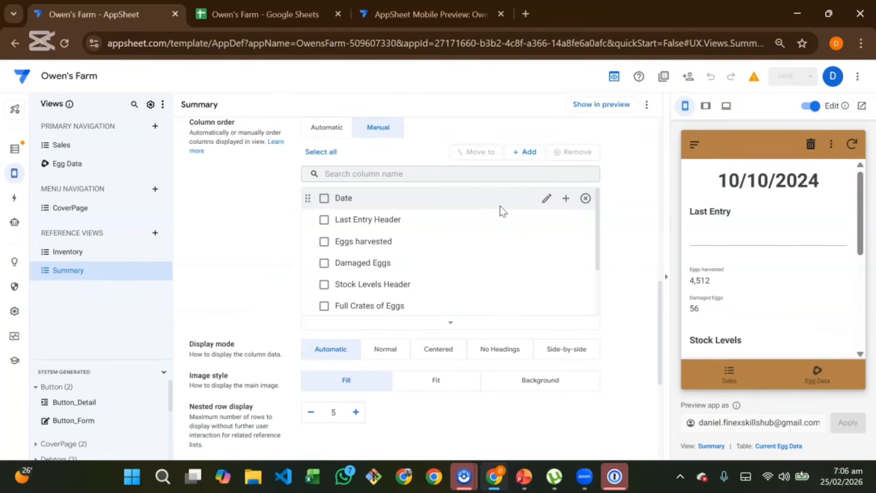
Remove the old Button column from the Summary view's column order, keeping Egg Button.
{"action": "scroll", "coordinate": [703, 294], "scroll_direction": "down", "scroll_amount": 5}
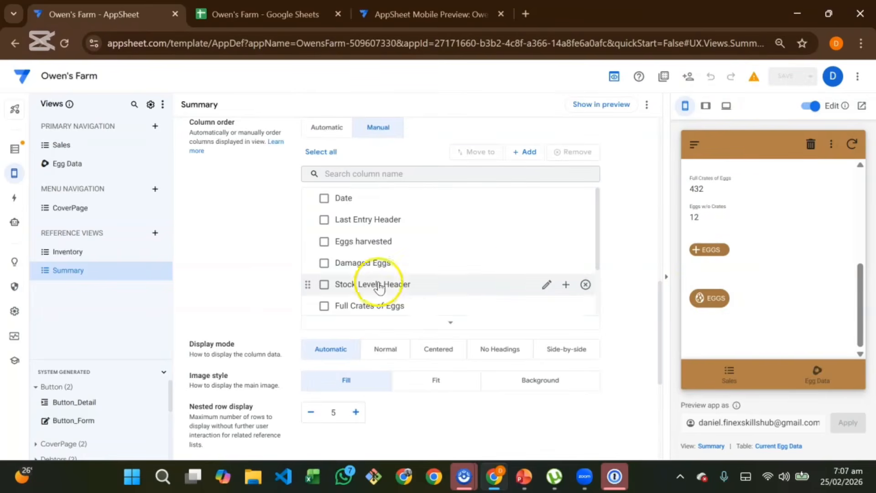
{"action": "scroll", "coordinate": [382, 274], "scroll_direction": "down", "scroll_amount": 2}
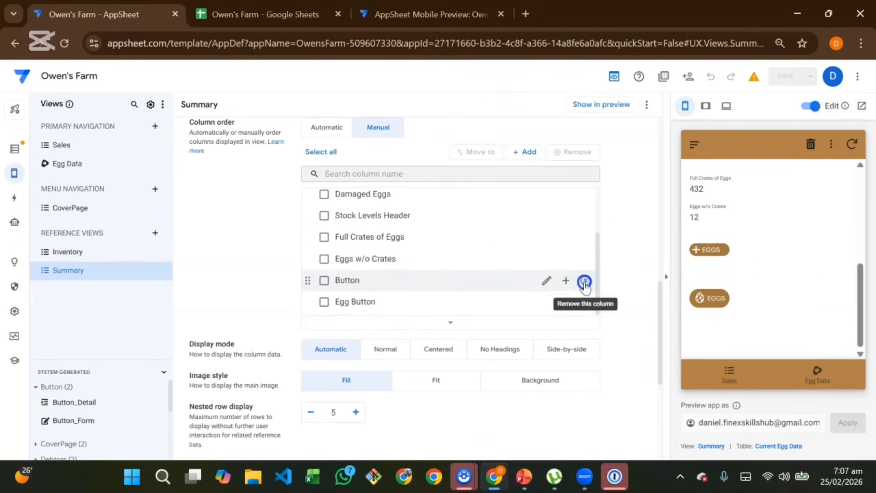
{"action": "left_click", "coordinate": [584, 282]}
{"action": "scroll", "coordinate": [730, 292], "scroll_direction": "down", "scroll_amount": 3}
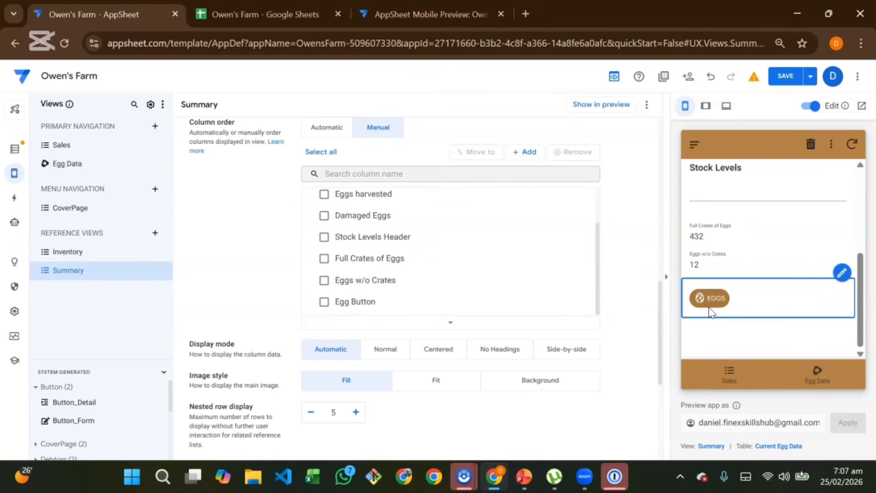
Attach the Inventory table's inline action Go to new inventory to the Egg Button column.
{"action": "left_click", "coordinate": [14, 198]}
{"action": "left_click", "coordinate": [78, 325]}
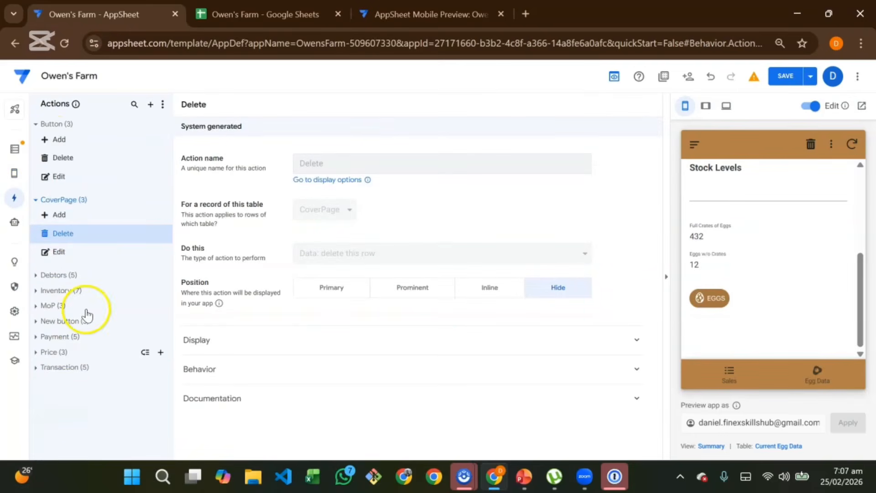
{"action": "left_click", "coordinate": [42, 126]}
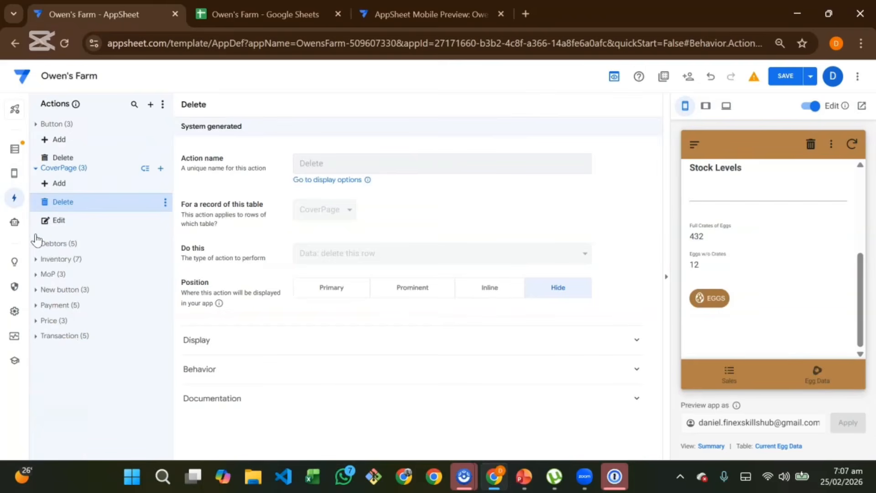
{"action": "left_click", "coordinate": [39, 232]}
{"action": "left_click", "coordinate": [78, 247]}
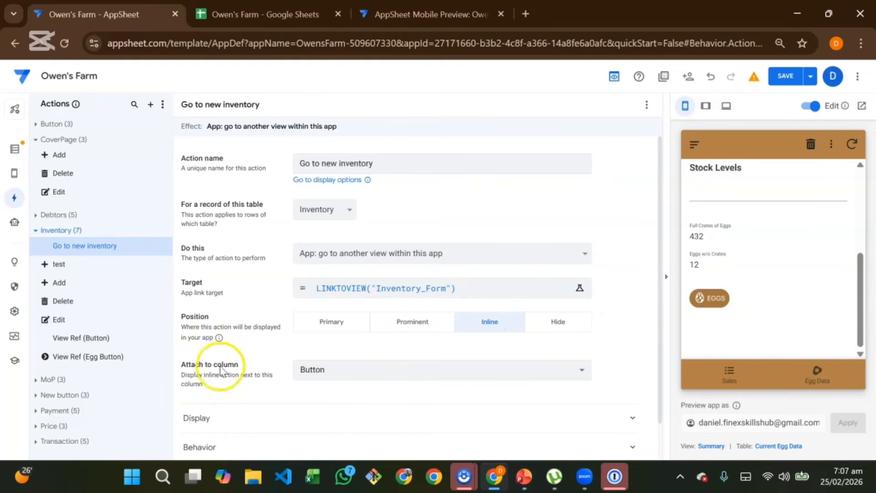
{"action": "left_click", "coordinate": [338, 370]}
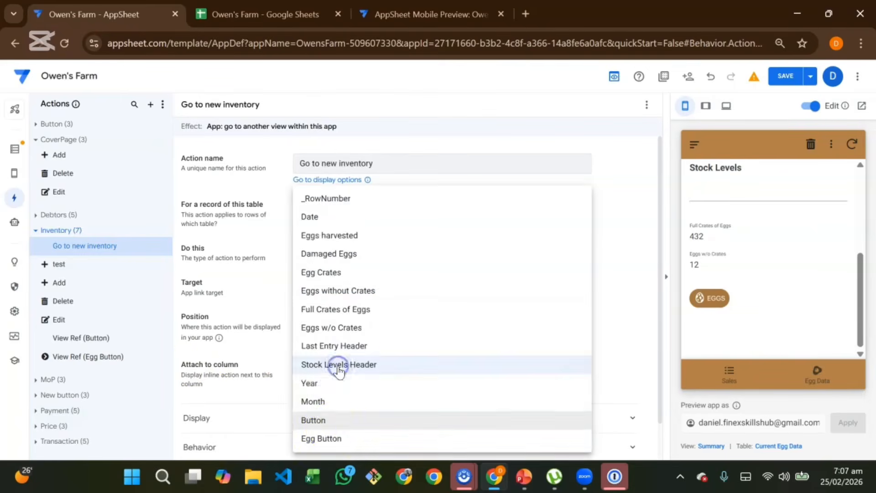
{"action": "left_click", "coordinate": [329, 439]}
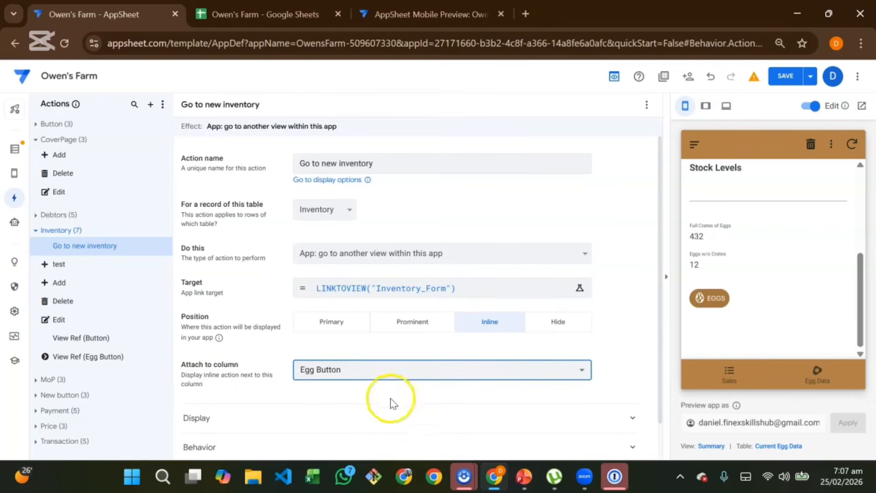
Try the light and solid paper-plane icons on the Go to new inventory action, and clear the icon selection.
{"action": "scroll", "coordinate": [477, 394], "scroll_direction": "down", "scroll_amount": 1}
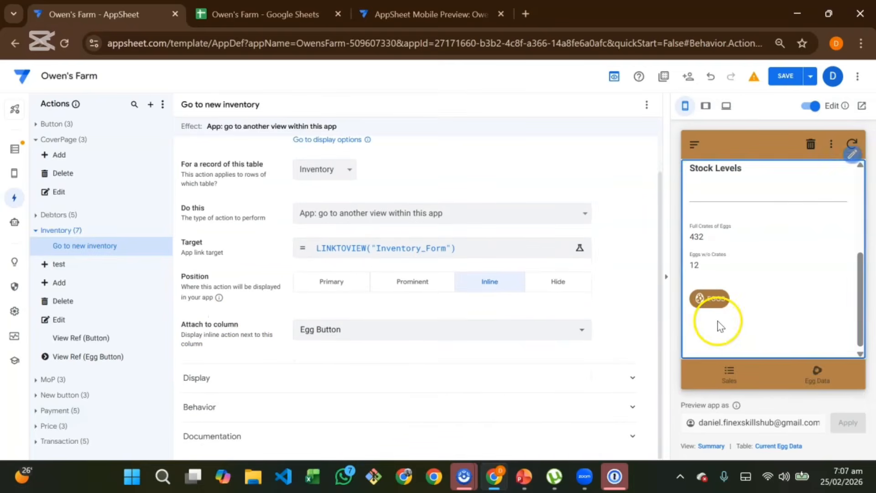
{"action": "left_click", "coordinate": [288, 377]}
{"action": "scroll", "coordinate": [294, 372], "scroll_direction": "down", "scroll_amount": 5}
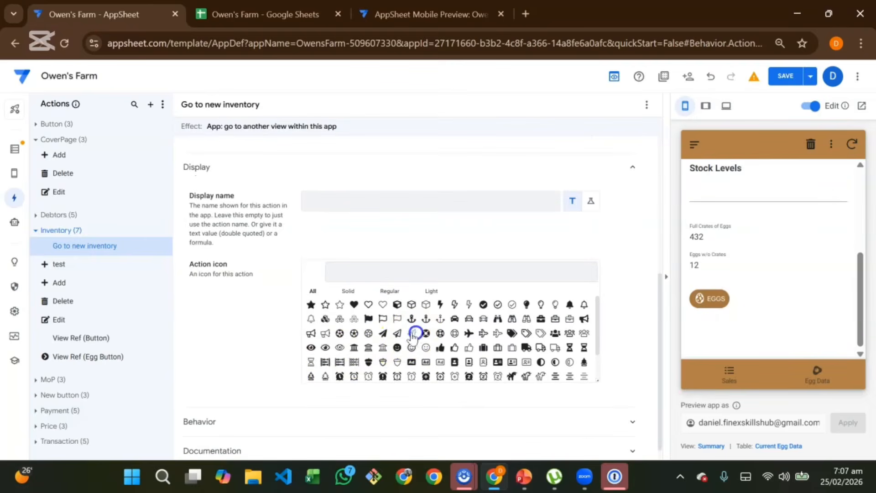
{"action": "left_click", "coordinate": [412, 334]}
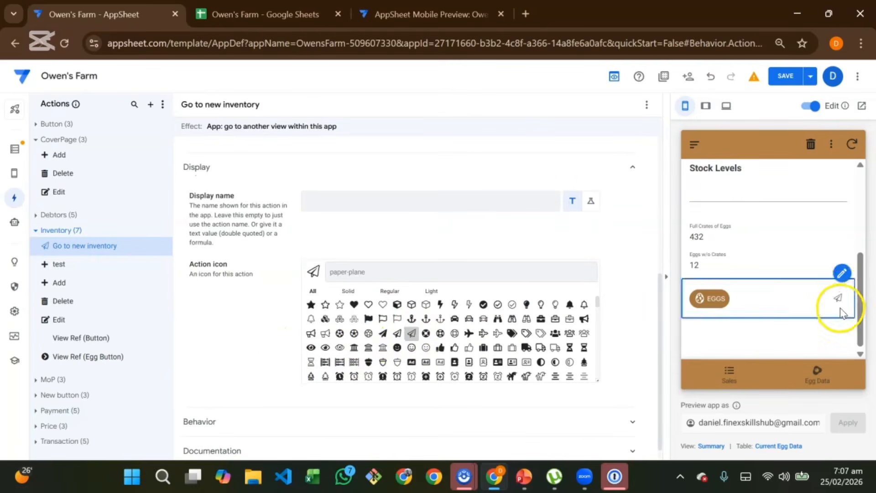
{"action": "left_click", "coordinate": [382, 334]}
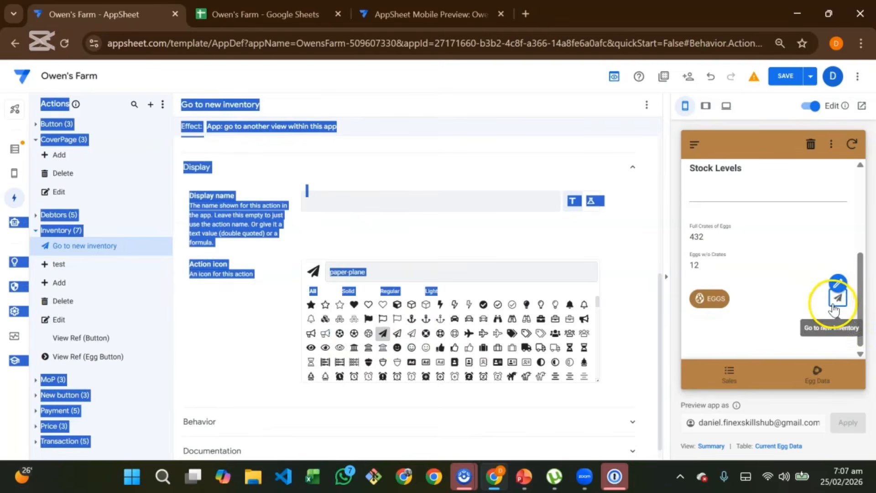
{"action": "left_click", "coordinate": [287, 332]}
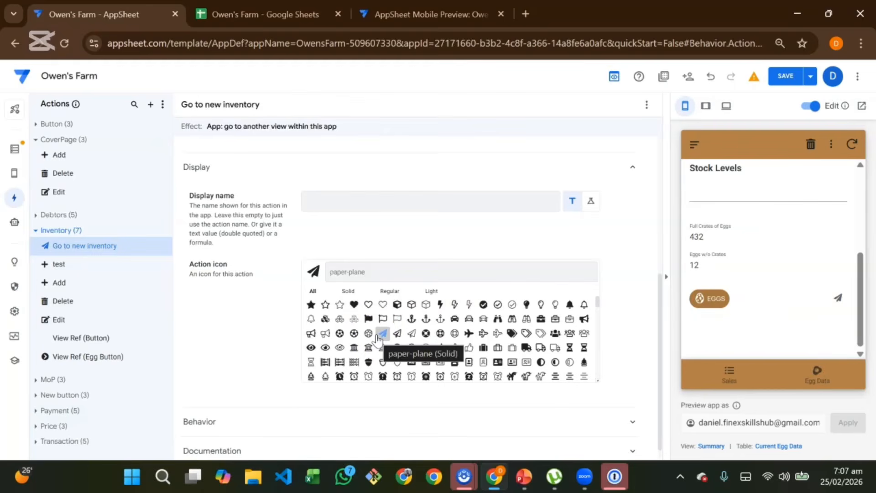
{"action": "left_click", "coordinate": [380, 334]}
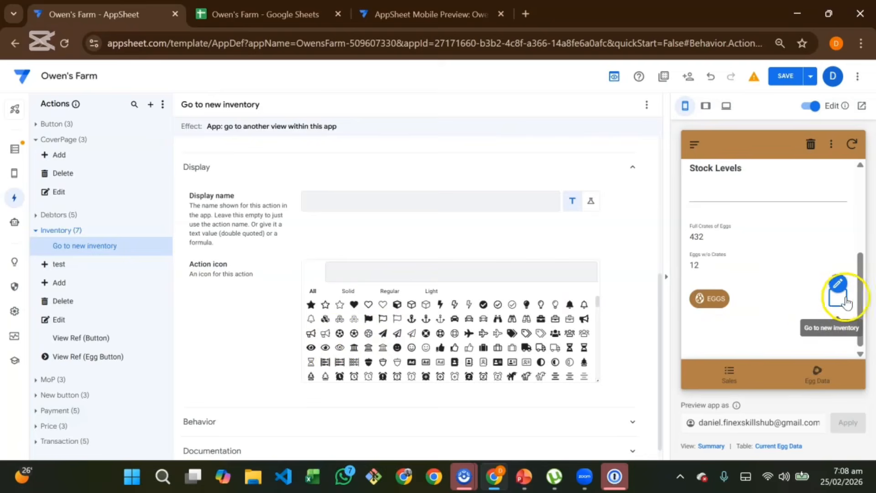
Test the Eggs button in the app preview, cancelling the inventory form and retrying the button from the Egg Data view.
{"action": "left_click", "coordinate": [708, 298]}
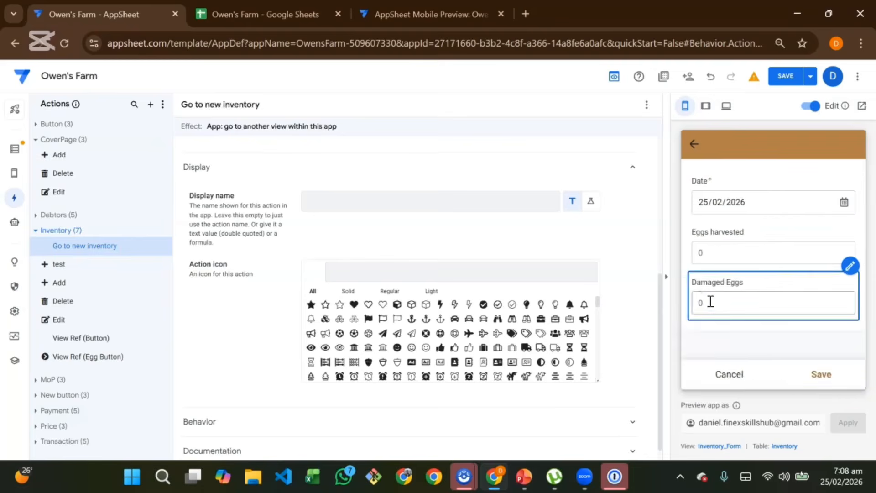
{"action": "left_click", "coordinate": [728, 375]}
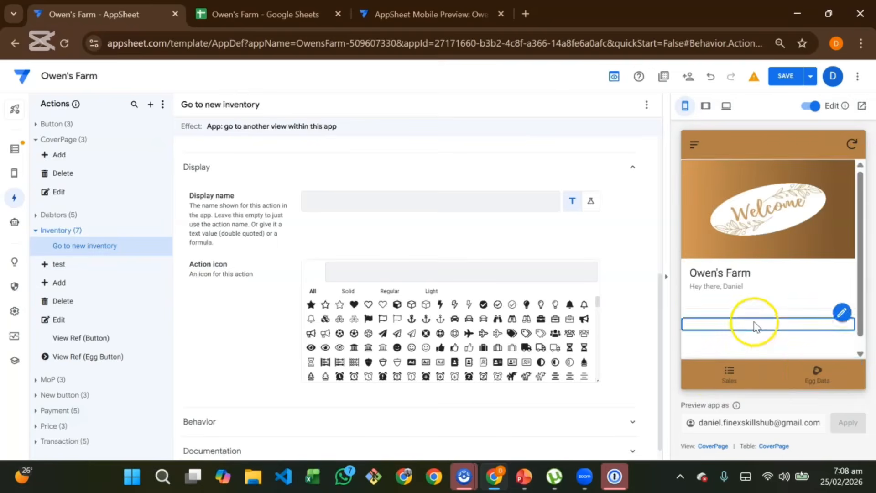
{"action": "left_click", "coordinate": [817, 373]}
{"action": "scroll", "coordinate": [793, 328], "scroll_direction": "down", "scroll_amount": 4}
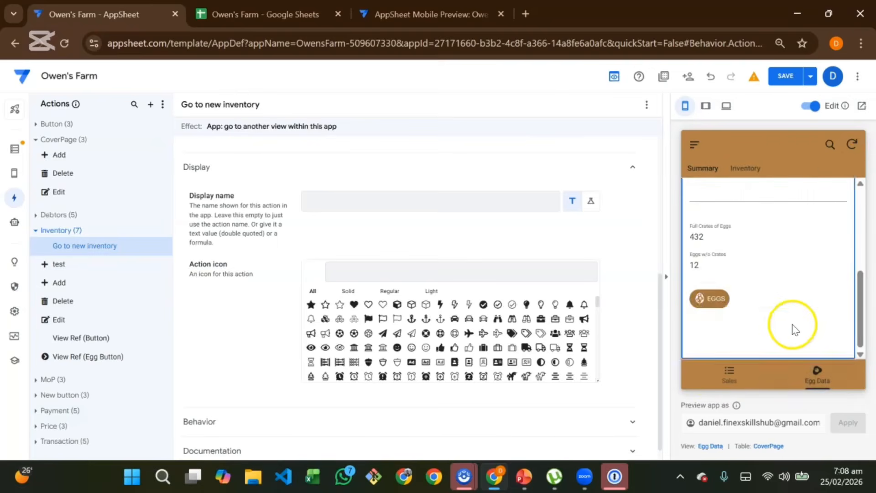
{"action": "left_click", "coordinate": [709, 298]}
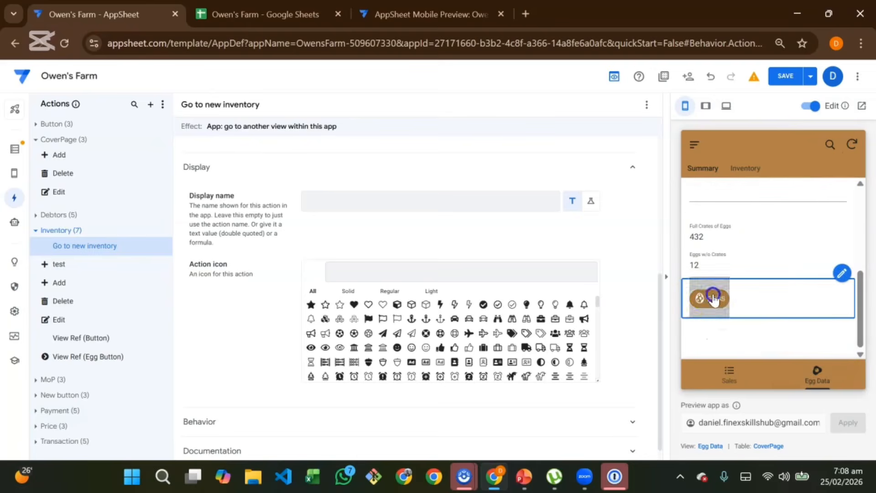